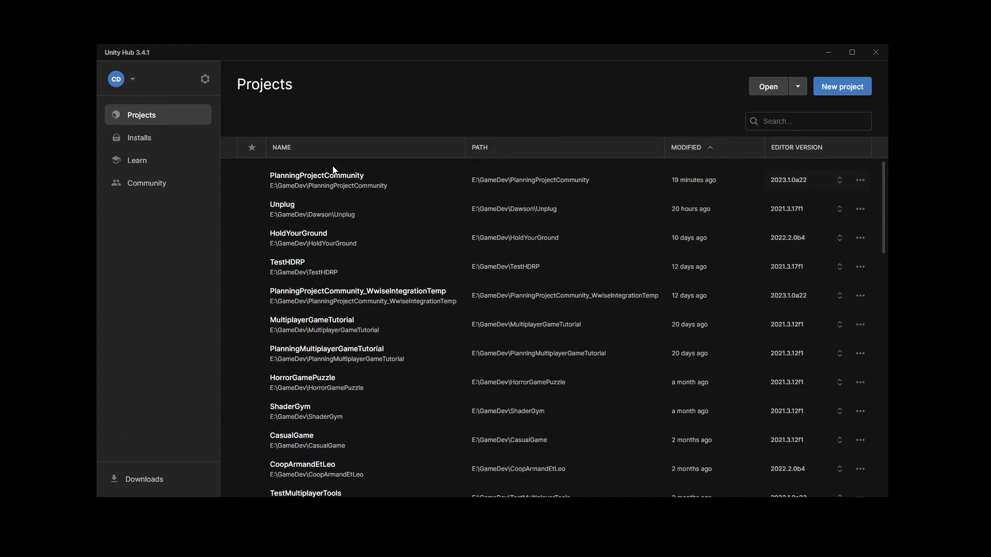
Check the installed editor versions, then start a new project from the Projects list.
left_click(150, 147)
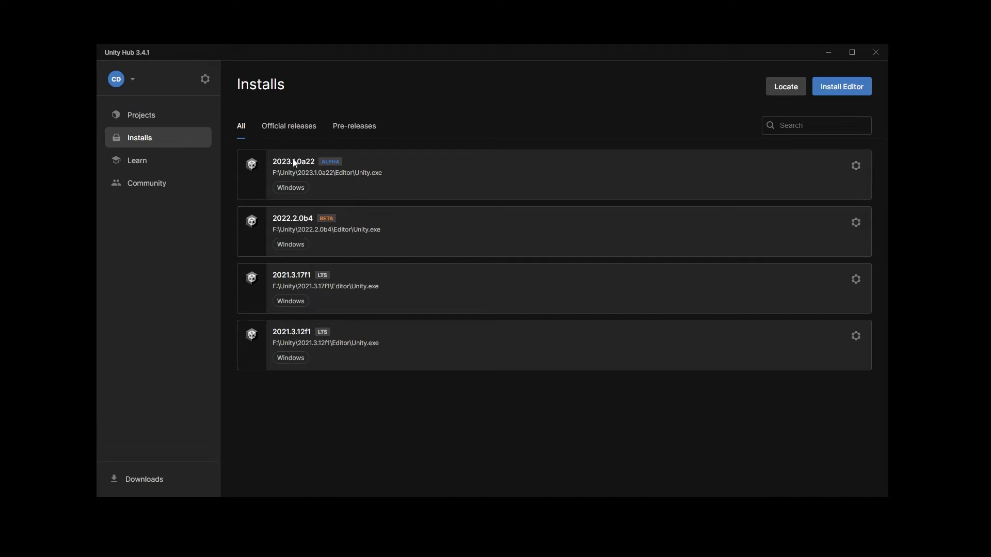
left_click(142, 118)
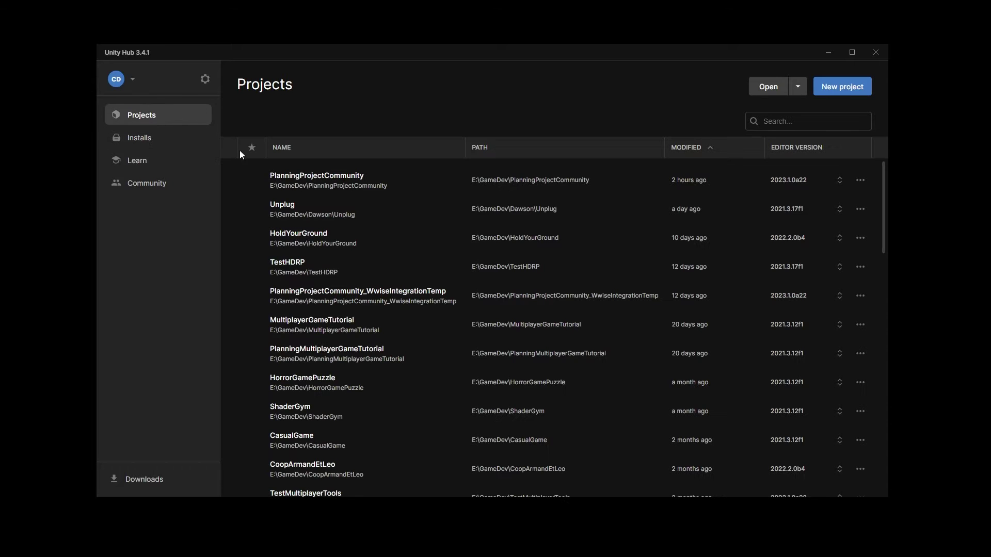
left_click(843, 88)
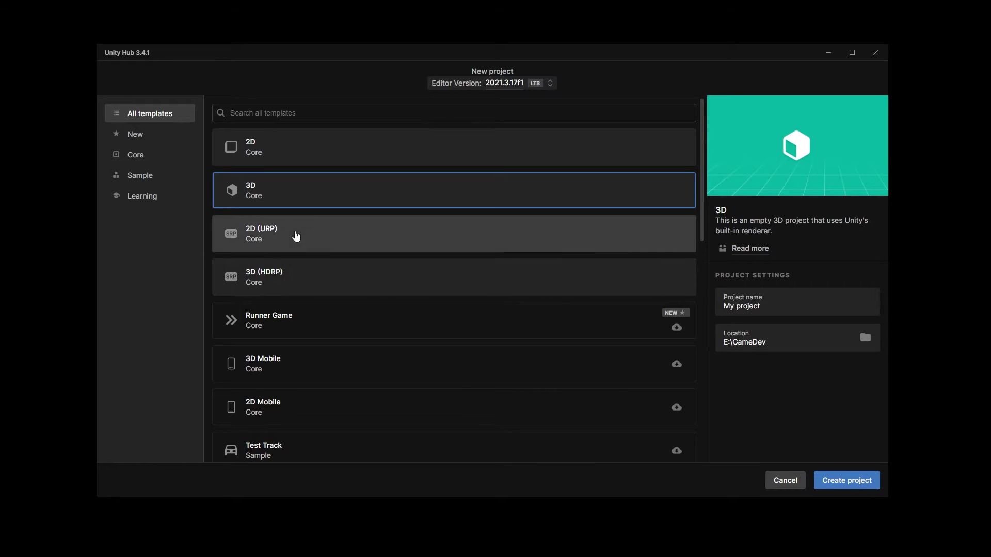
Choose the 3D (URP) template with editor version 2023.1.0a22.
scroll(289, 346, "down", 2)
scroll(300, 341, "down", 2)
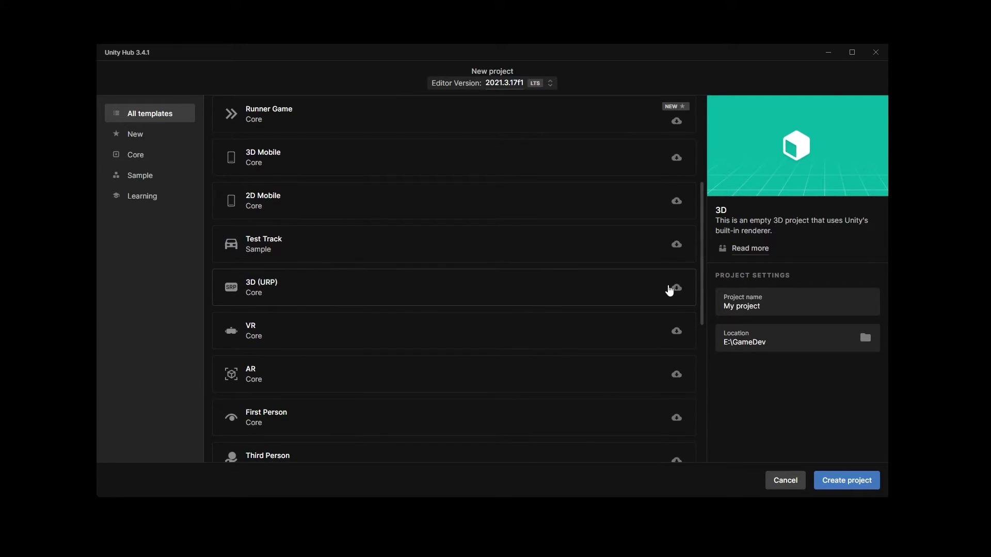
left_click(678, 292)
left_click(505, 84)
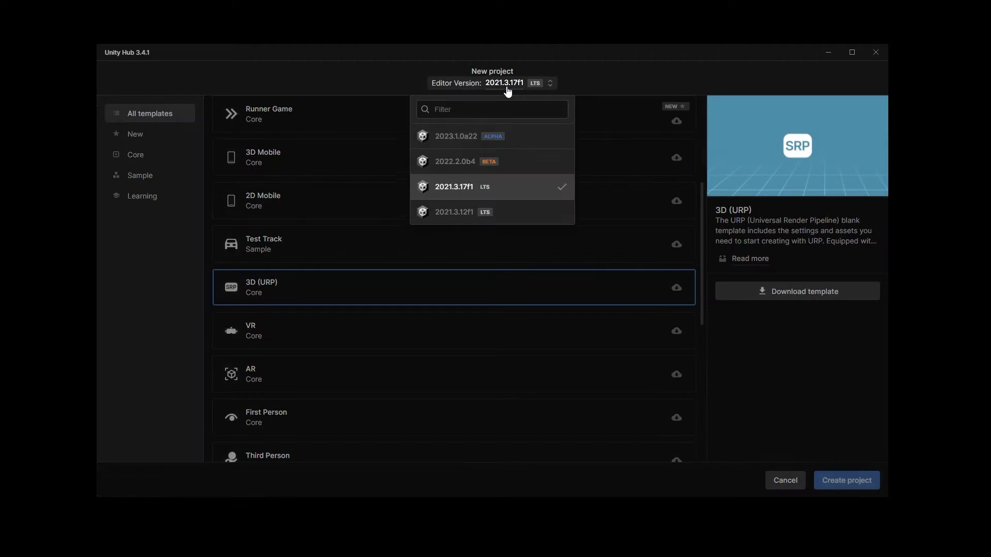
left_click(450, 139)
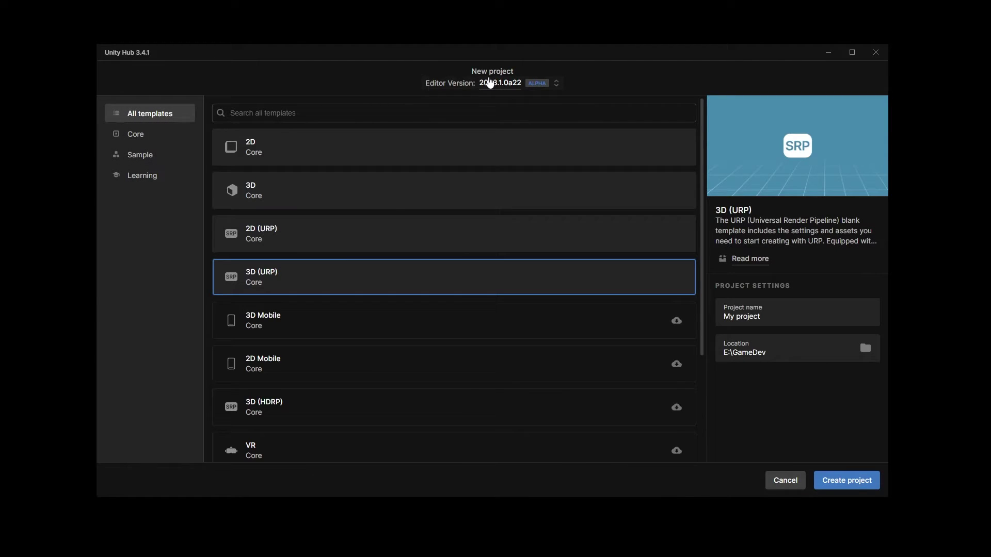
left_click(316, 323)
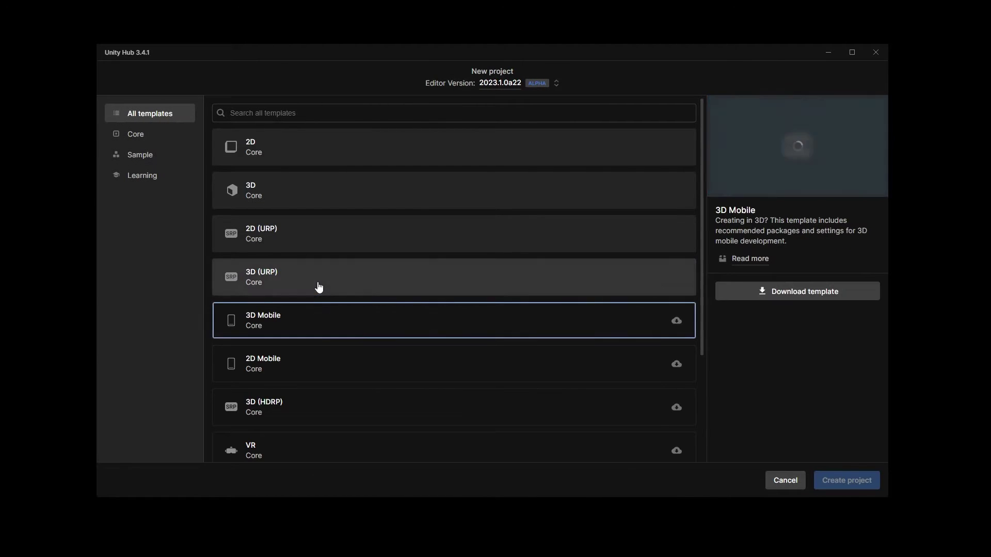
left_click(310, 285)
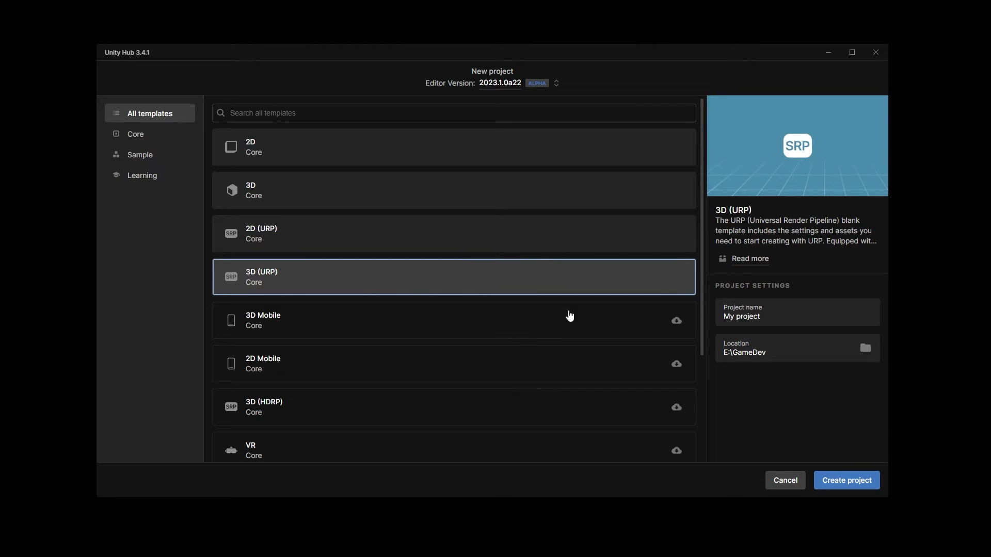
Name the project ProjectCommunity and create it in E:\GameDev.
scroll(547, 335, "down", 3)
scroll(412, 243, "up", 1)
scroll(412, 243, "up", 2)
key("Tab")
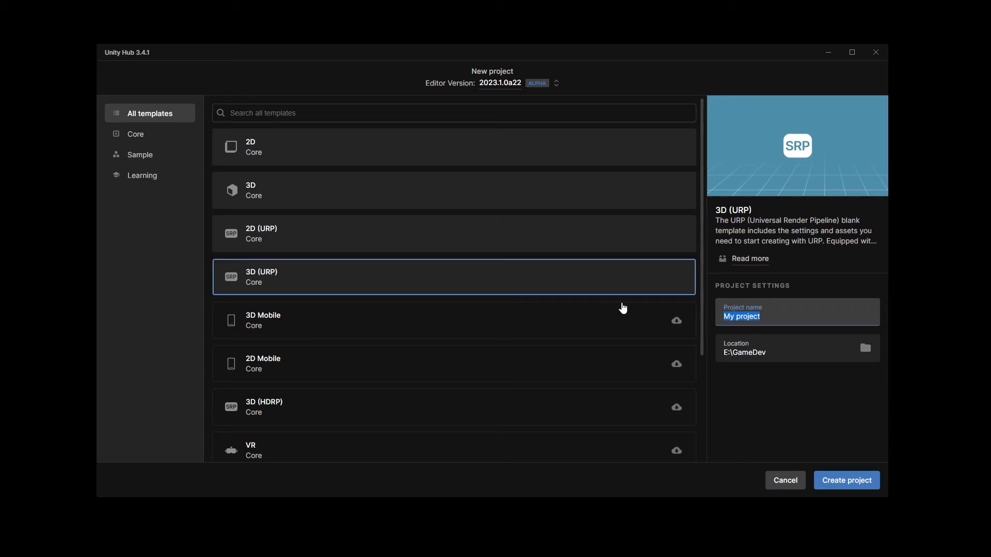
type("Projec")
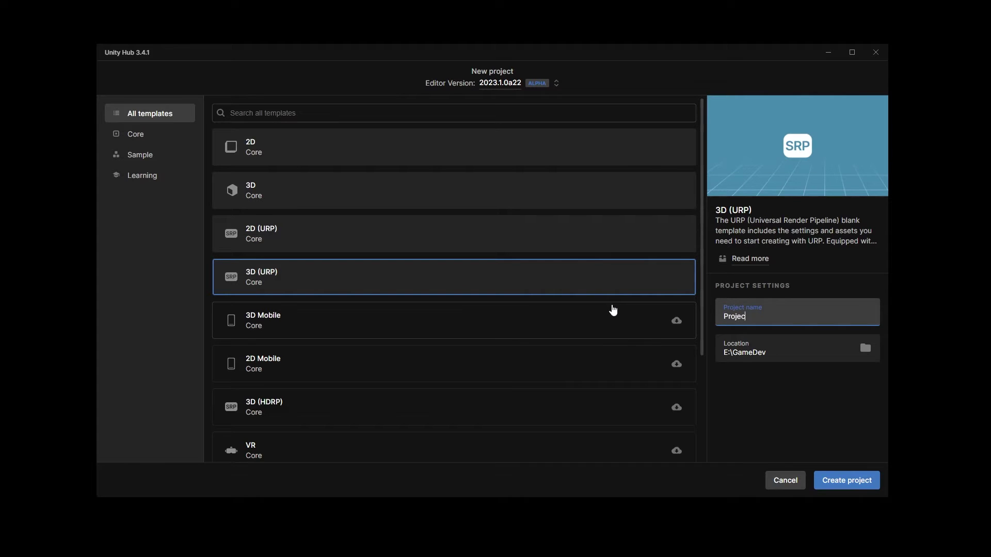
type("tCommunity")
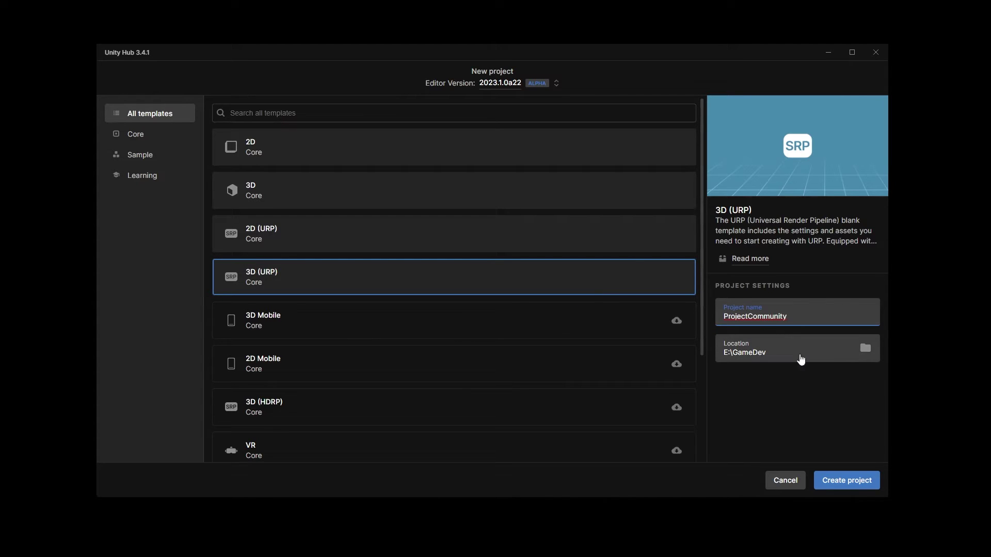
left_click(838, 480)
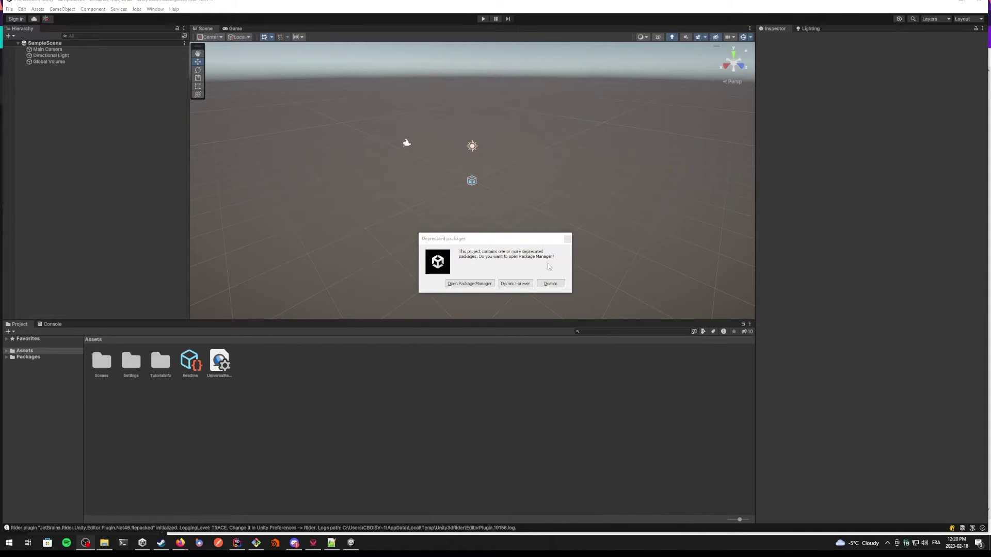
Open the Package Manager and accept the URP material upgrade.
left_click(469, 284)
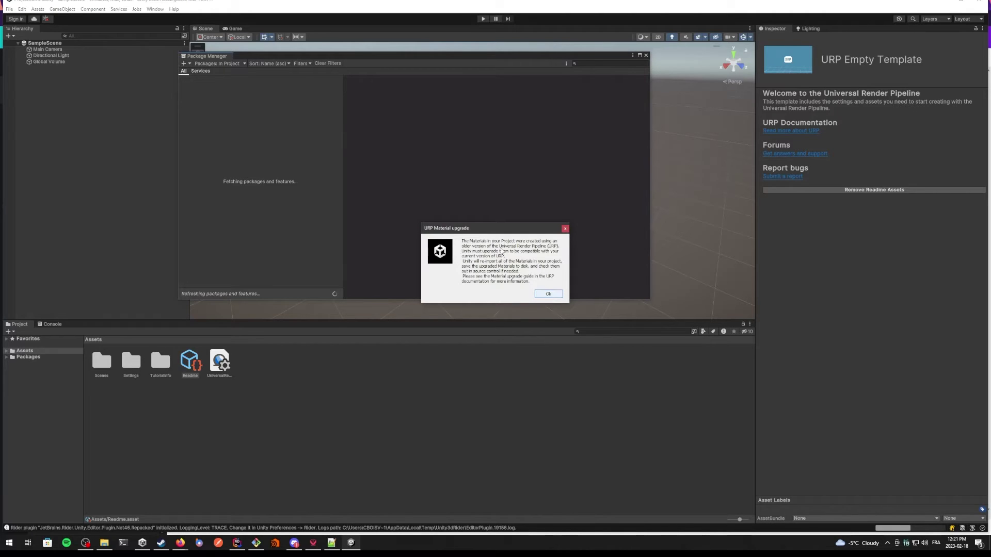
left_click_drag(510, 228, 511, 152)
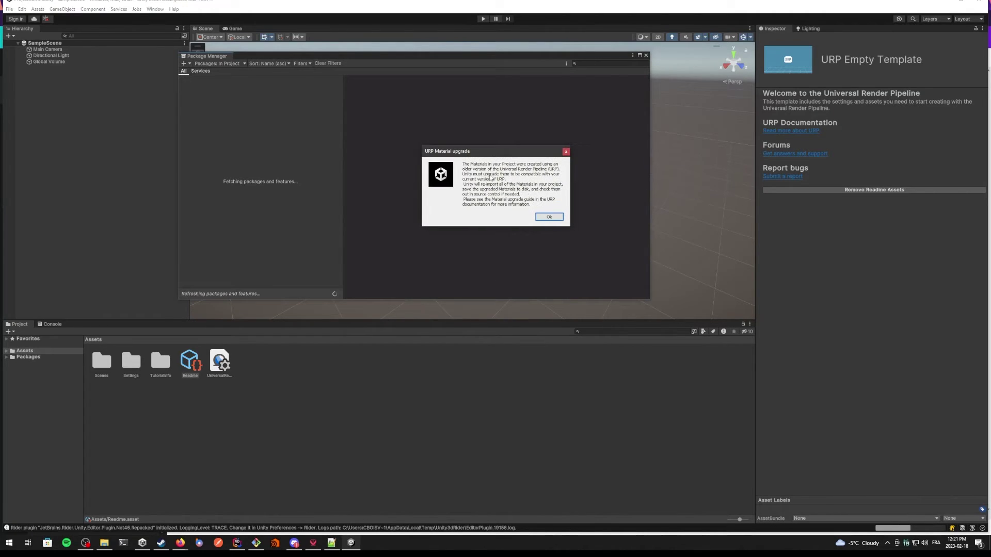
left_click(549, 217)
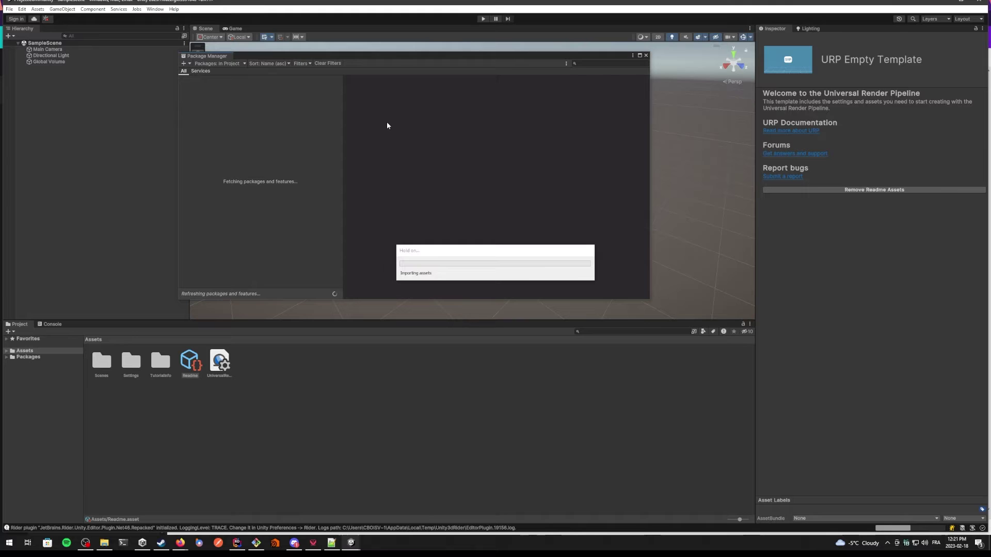
Review the Custom NUnit and deprecated Visual Studio Code Editor 1.2.4 package details.
left_click(230, 110)
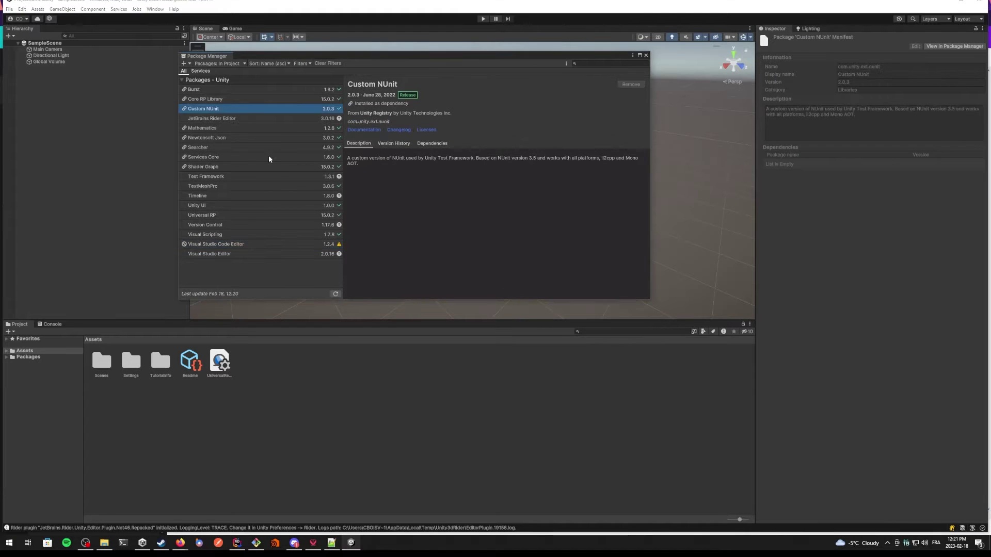
left_click(328, 246)
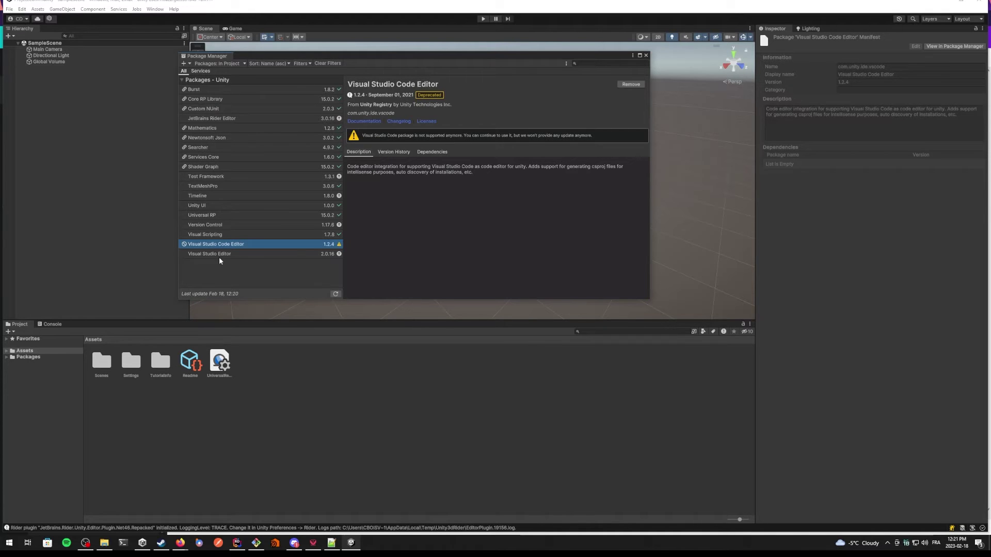
left_click_drag(374, 174, 492, 167)
left_click(481, 167)
left_click_drag(431, 164, 492, 165)
left_click(517, 166)
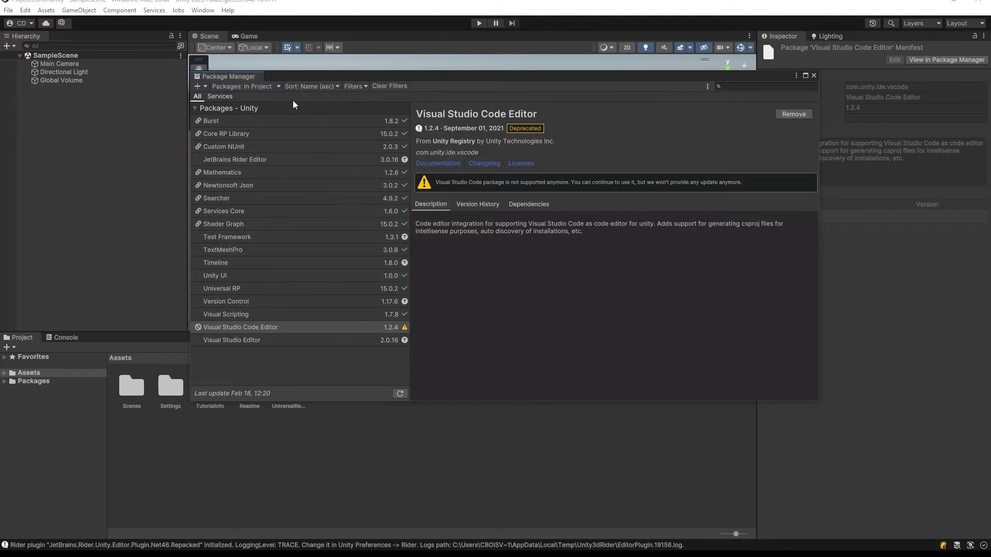
Switch the package list to Unity Registry and install Input System 1.4.4.
left_click(258, 88)
left_click(250, 98)
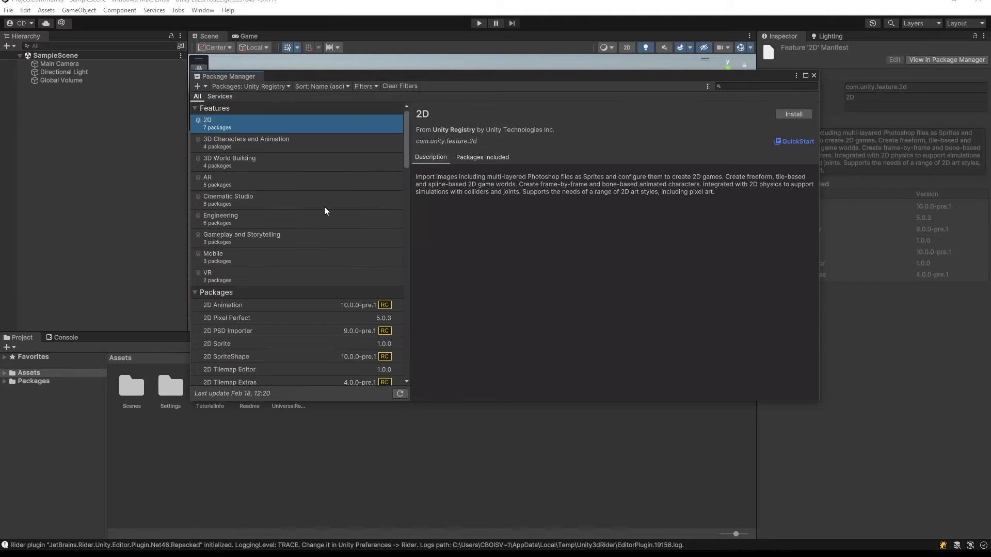
scroll(284, 331, "down", 10)
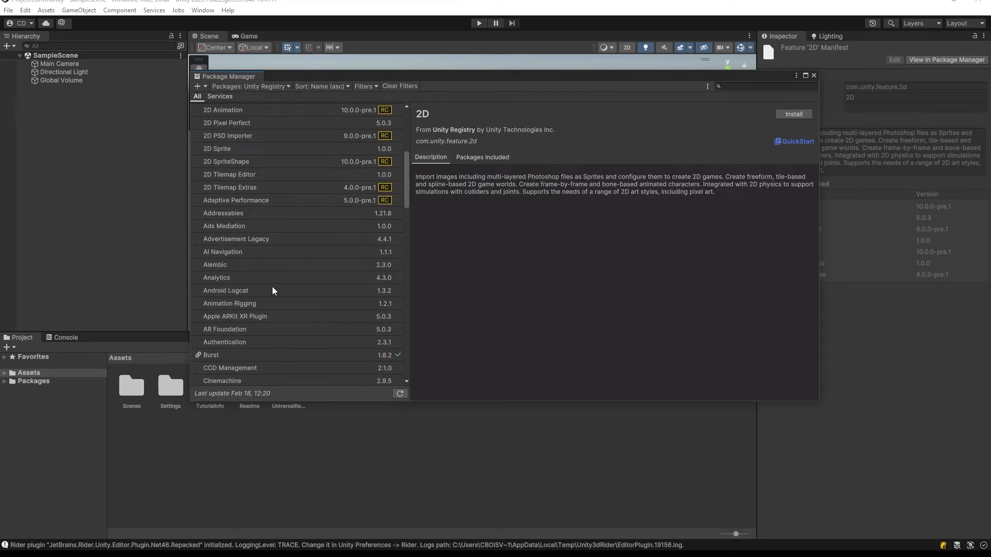
scroll(253, 277, "down", 5)
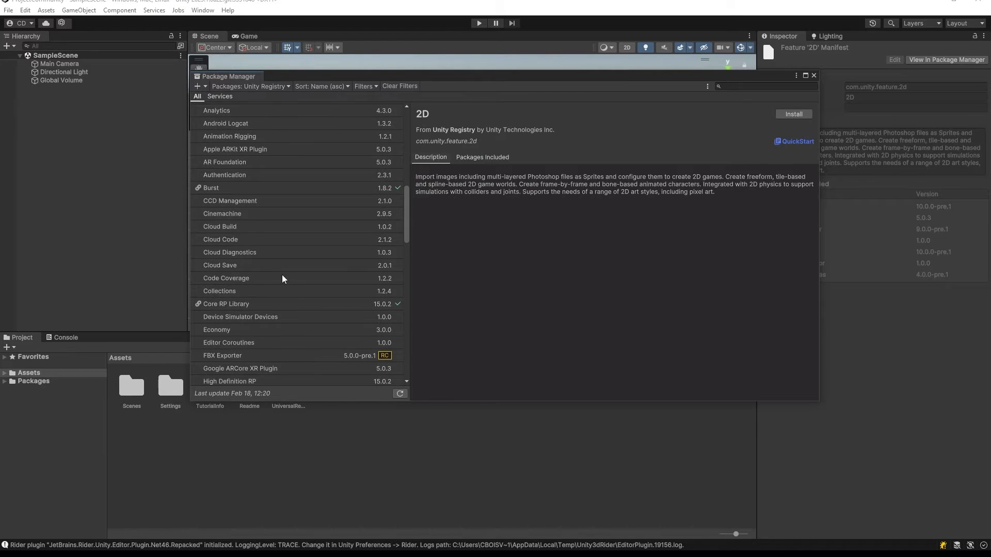
scroll(284, 276, "down", 5)
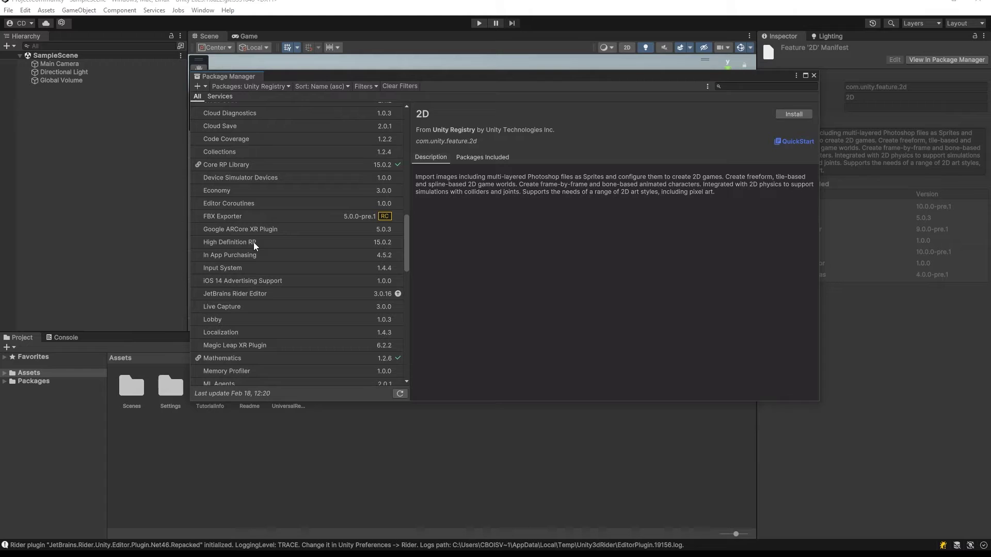
scroll(235, 294, "down", 3)
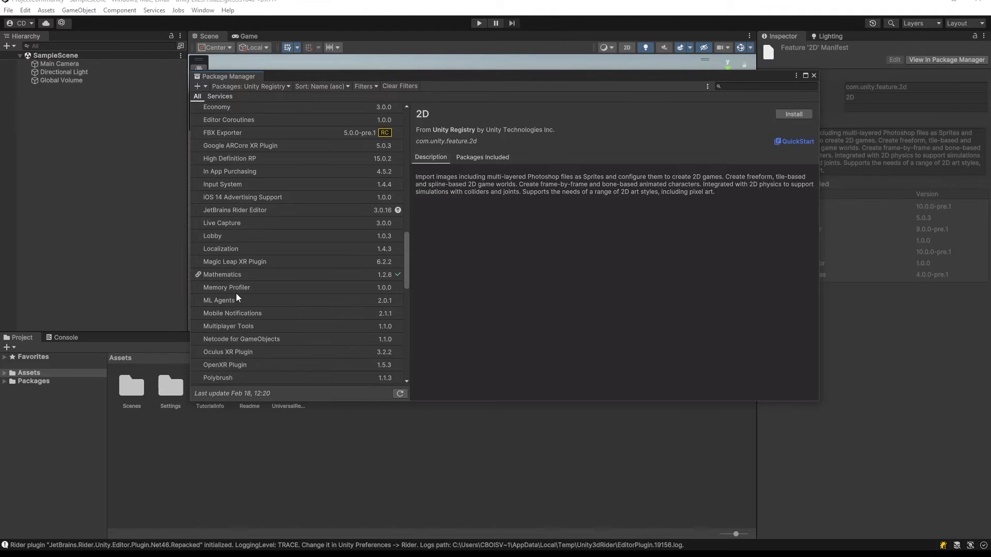
scroll(236, 293, "up", 3)
left_click(230, 266)
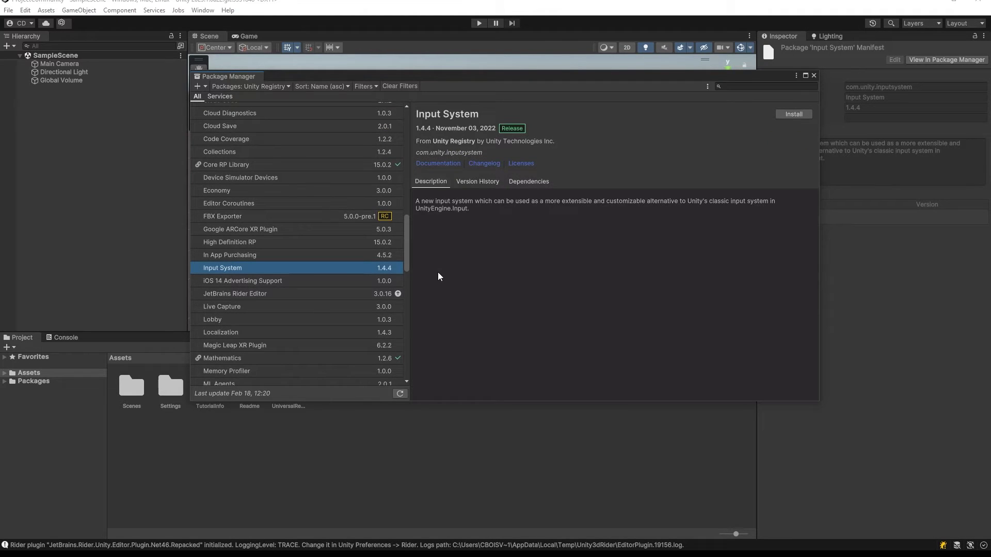
left_click(797, 115)
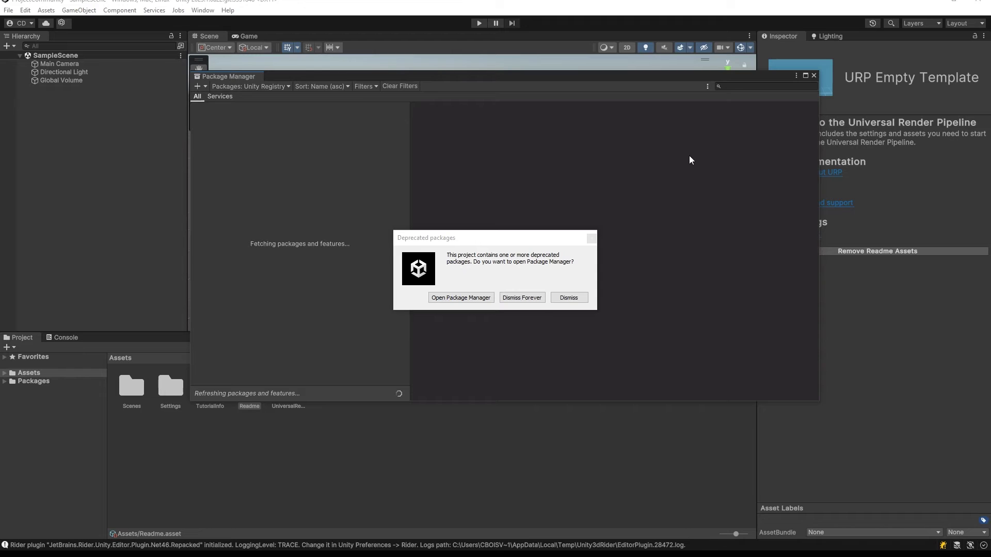
Permanently dismiss the deprecated-packages warning and install Multiplayer Tools 1.1.0.
left_click_drag(493, 204, 492, 232)
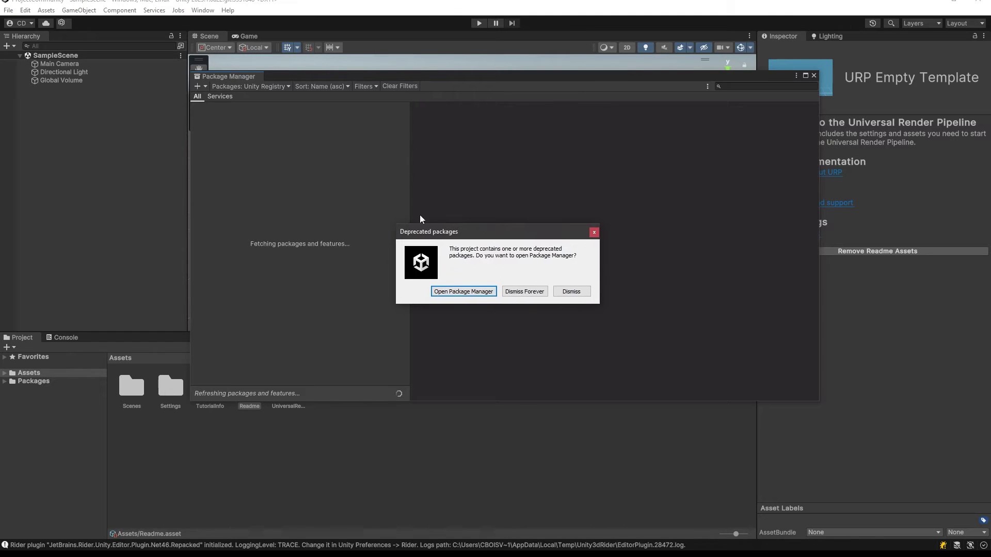
left_click(514, 292)
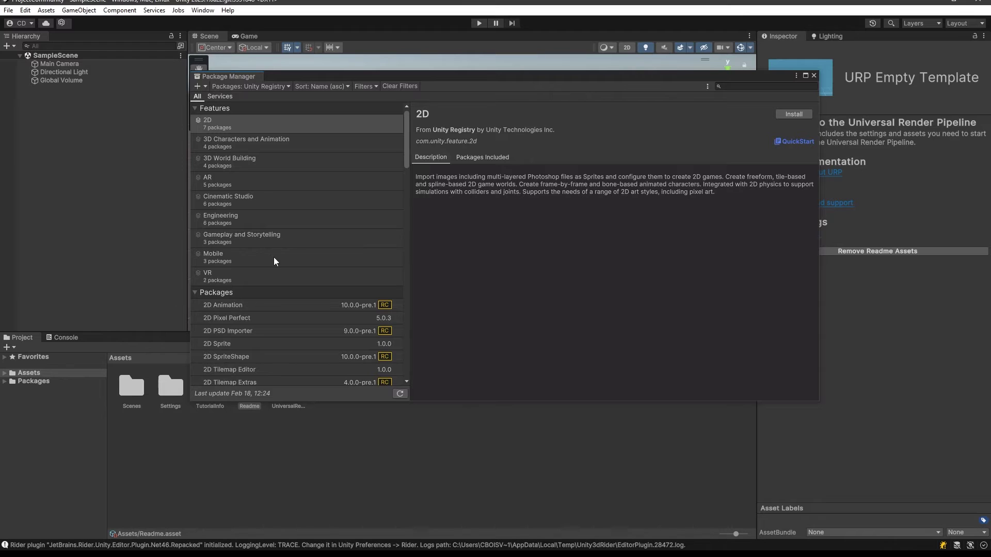
left_click(251, 356)
scroll(253, 345, "down", 10)
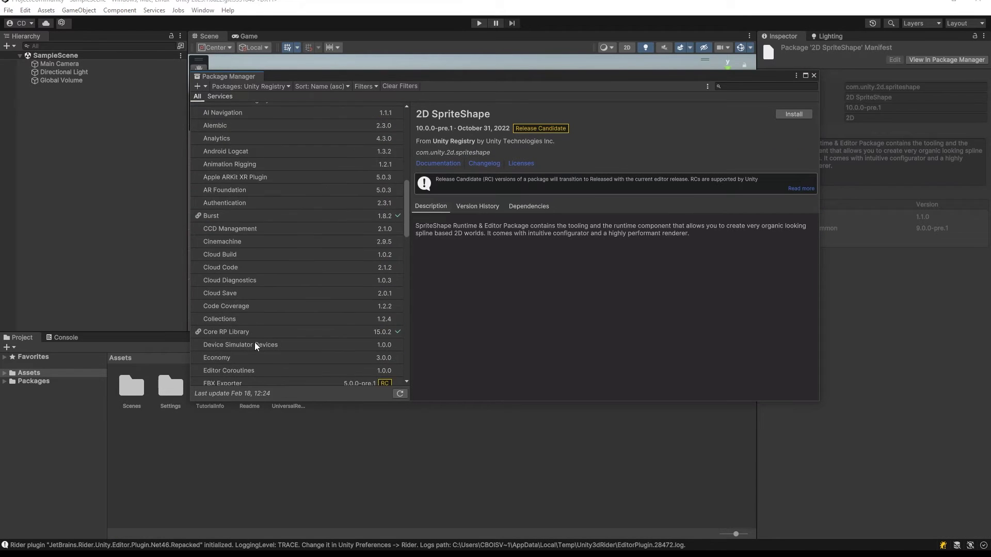
scroll(257, 342, "down", 3)
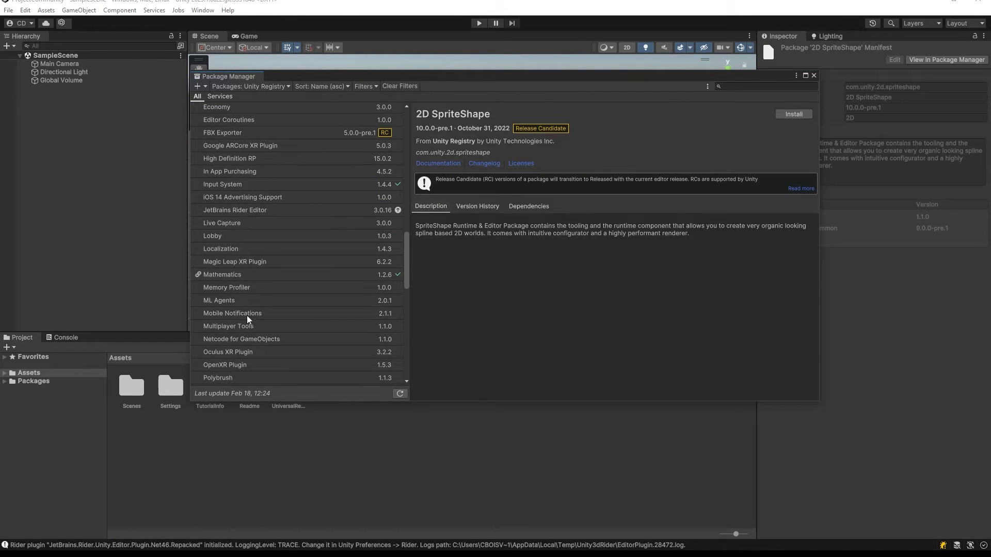
left_click(240, 328)
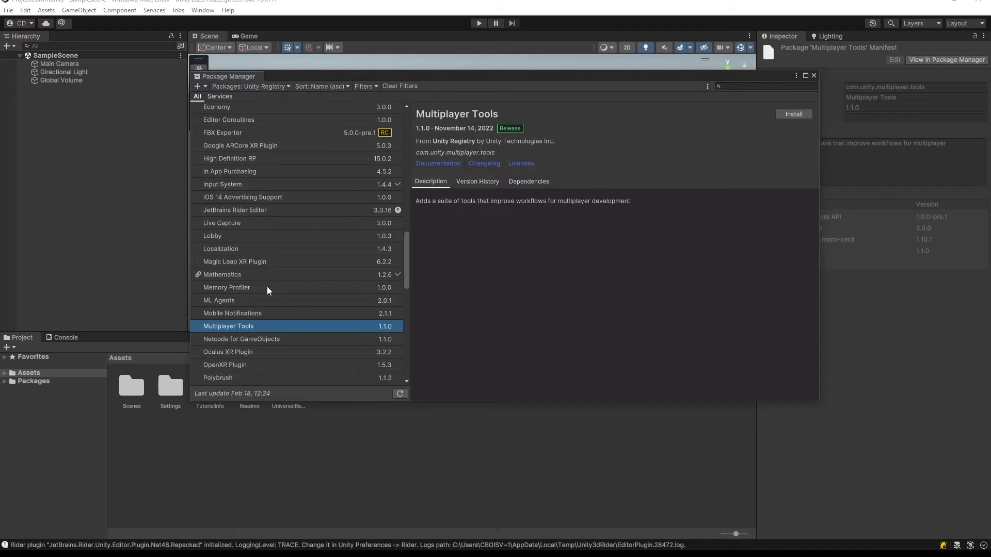
left_click(793, 116)
Look over the Lobby and Netcode for GameObjects package details.
left_click(275, 300)
scroll(269, 290, "down", 2)
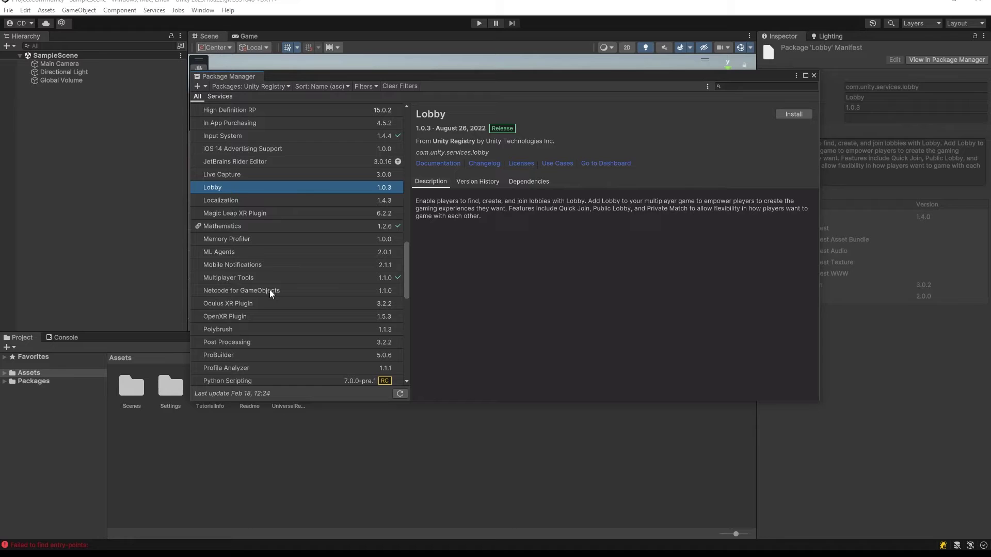
left_click(248, 291)
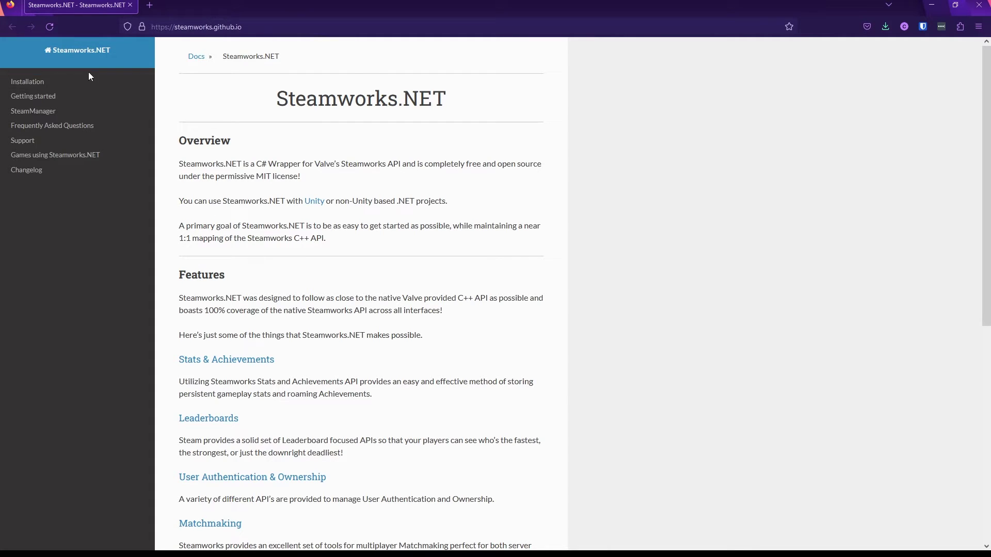
Follow the Steamworks.NET Installation page to GitHub releases and locate Release 20.1.0 assets.
left_click(31, 82)
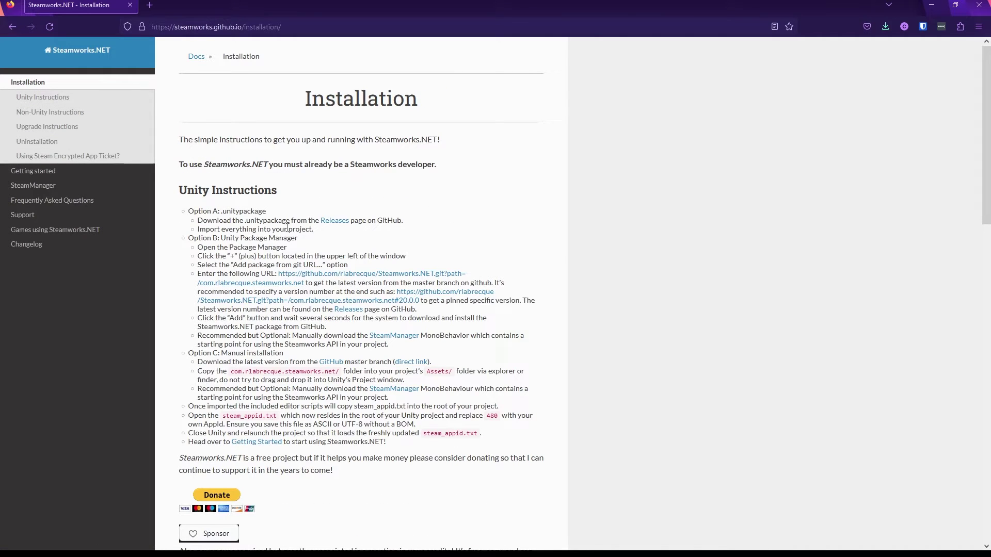
triple_click(261, 223)
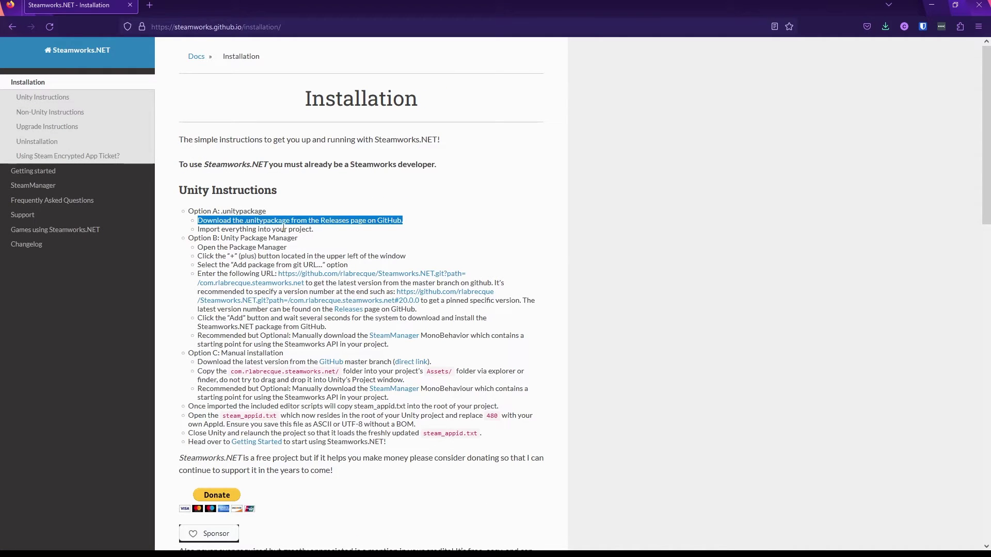
left_click(333, 220)
scroll(340, 227, "down", 2)
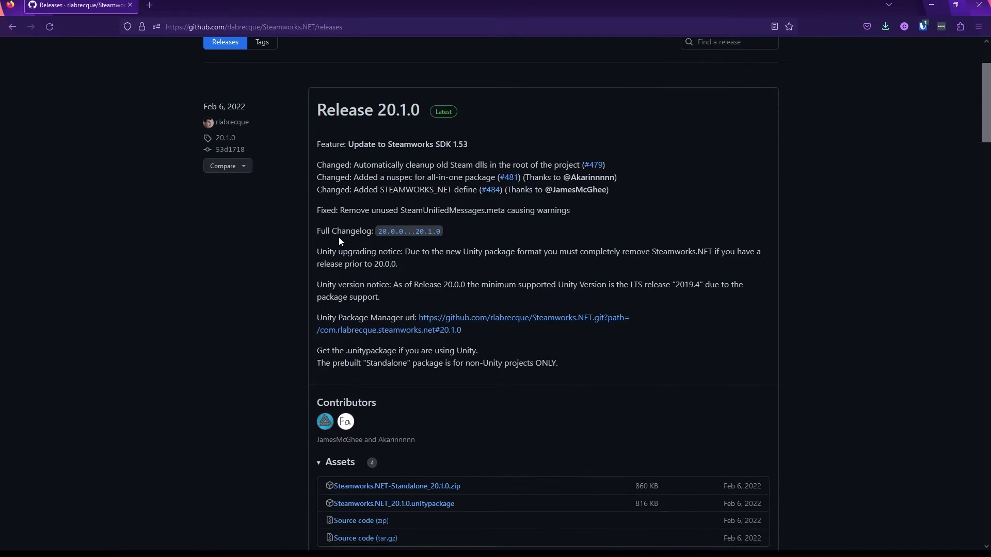
scroll(460, 264, "down", 5)
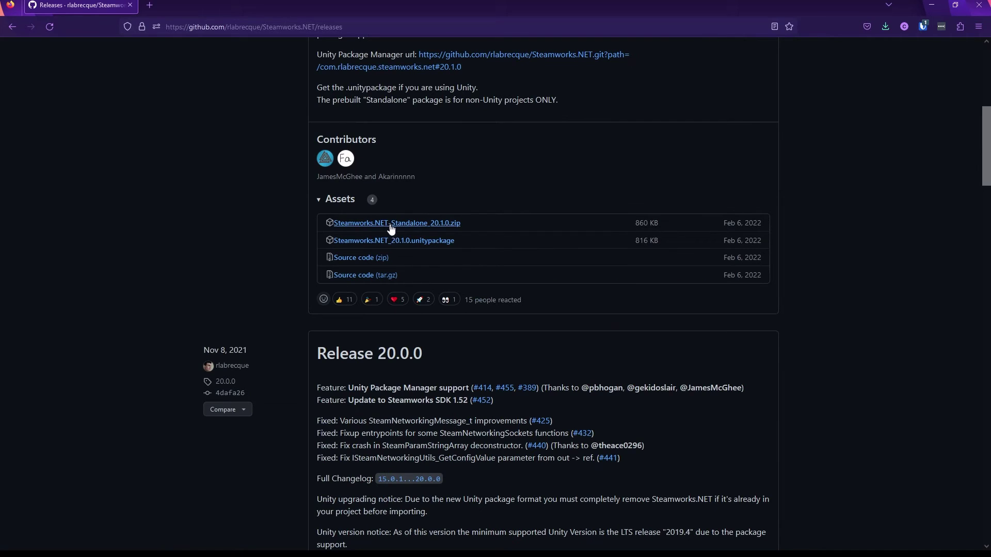
Download Steamworks.NET_20.1.0.unitypackage, drag it into the Unity project, and import all files.
left_click(417, 247)
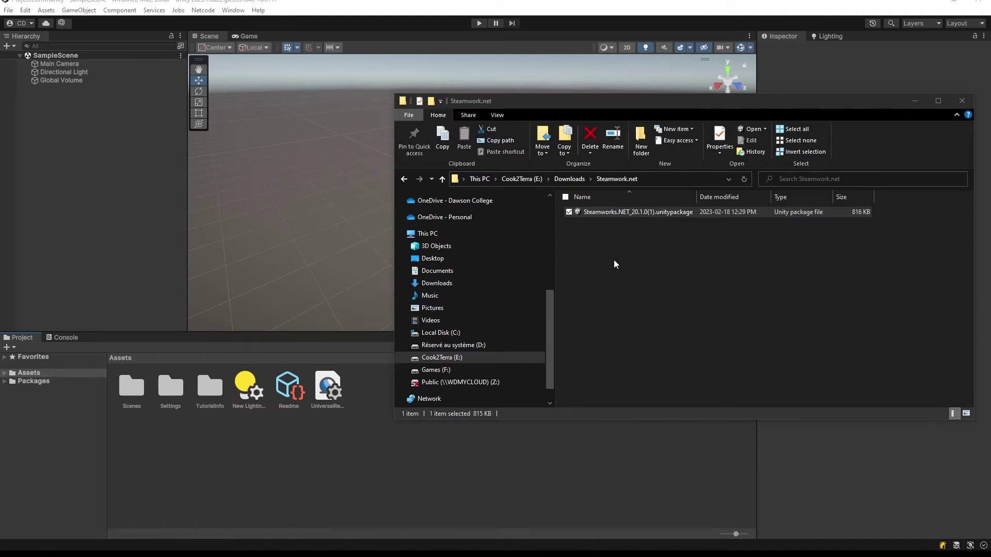
left_click_drag(621, 212, 388, 444)
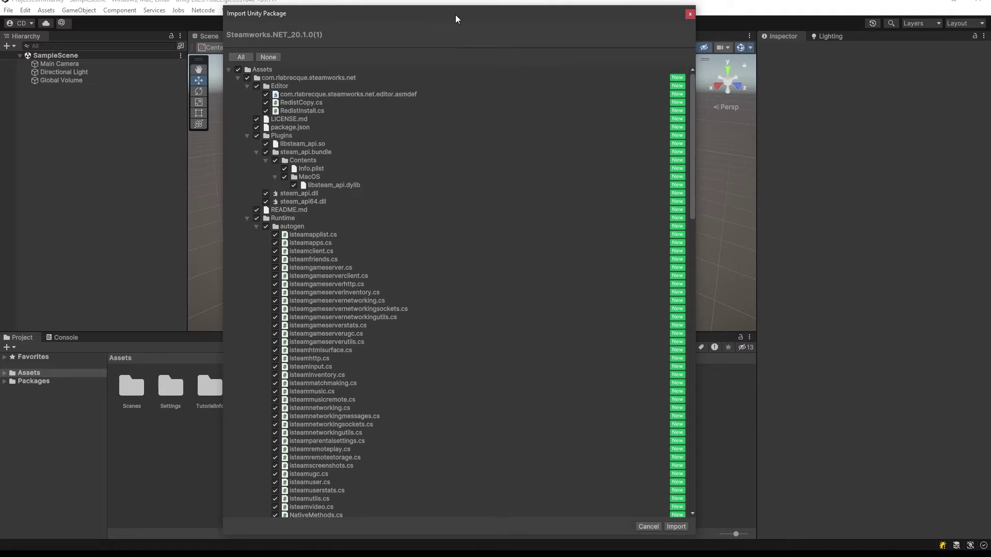
left_click(675, 527)
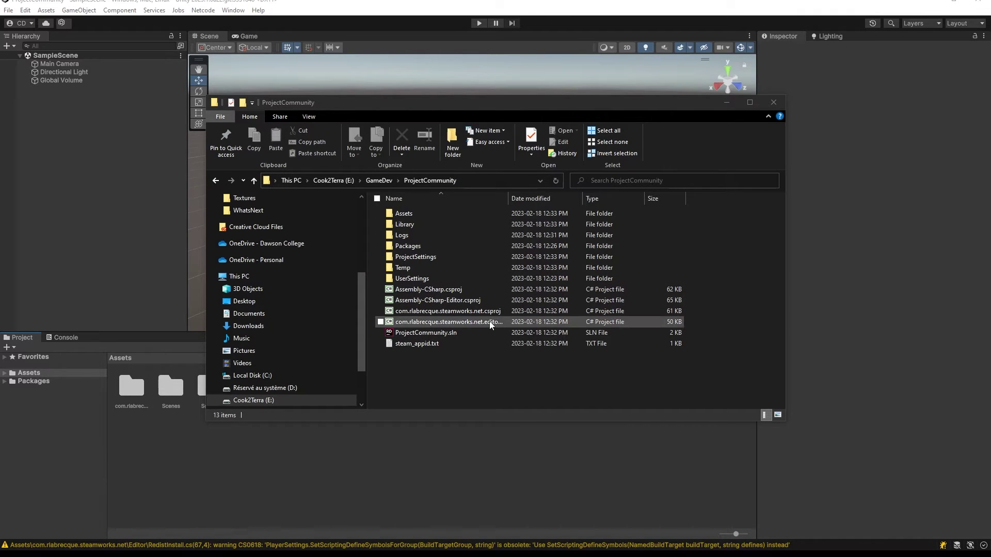
Open steam_appid.txt from the ProjectCommunity folder with Notepad.
left_click(413, 347)
double_click(410, 346)
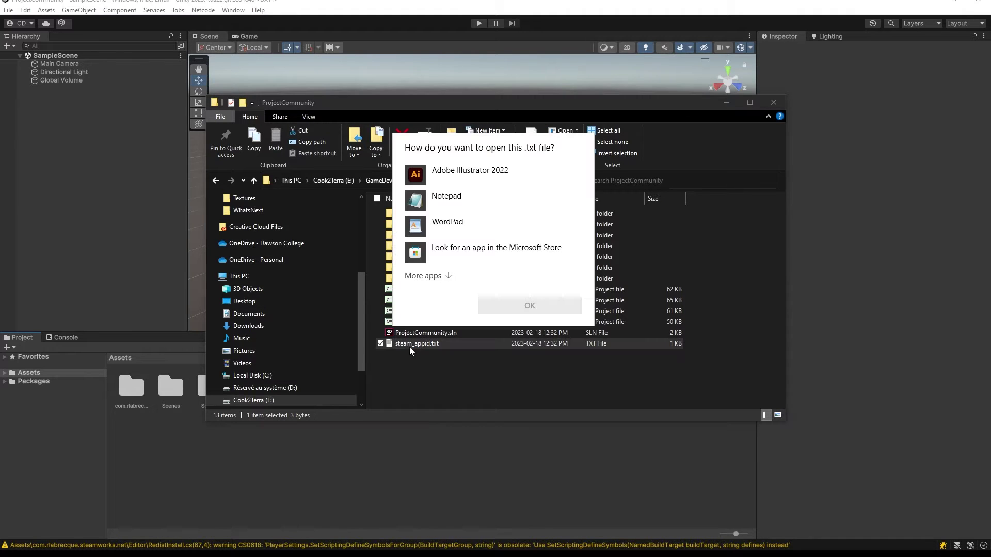
left_click(465, 203)
left_click(518, 308)
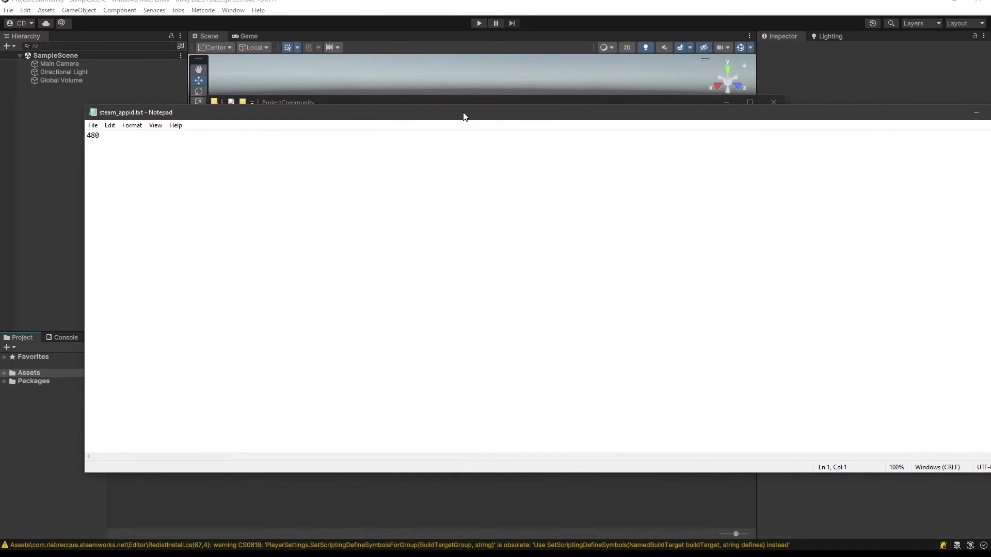
Resize and reposition the Notepad window, then select the app id 480.
left_click_drag(465, 114, 403, 95)
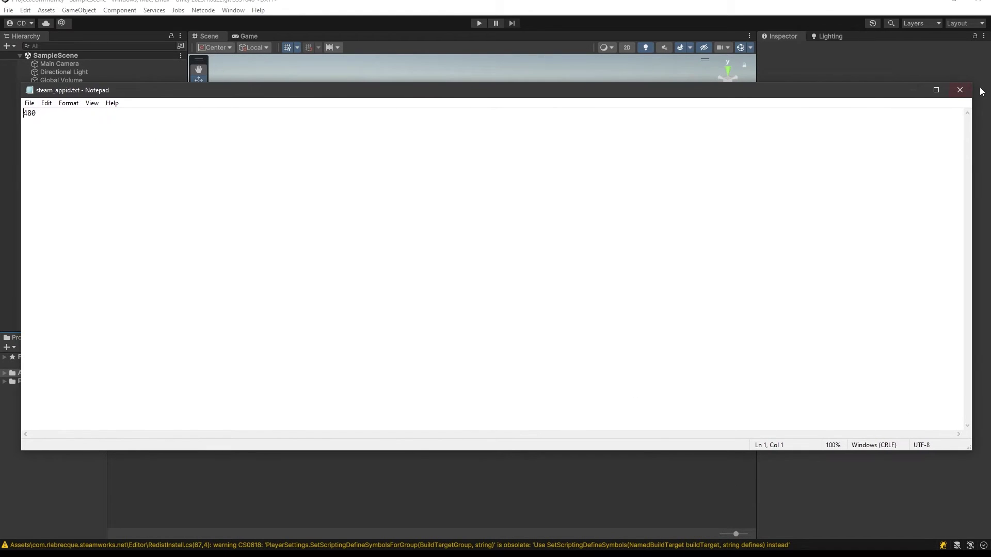
left_click_drag(971, 84, 652, 138)
left_click_drag(410, 142, 553, 112)
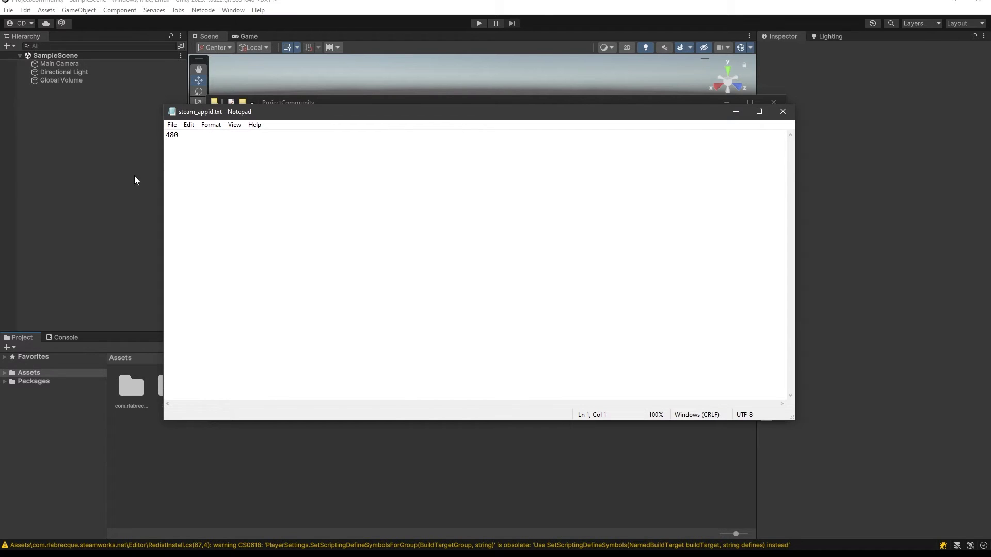
double_click(173, 136)
left_click(173, 135)
key("ctrl+a")
left_click(221, 177)
Confirm the app id is 480, then close Notepad and the project folder.
double_click(221, 155)
left_click(221, 153)
double_click(171, 133)
key("Right")
left_click(786, 114)
left_click(773, 101)
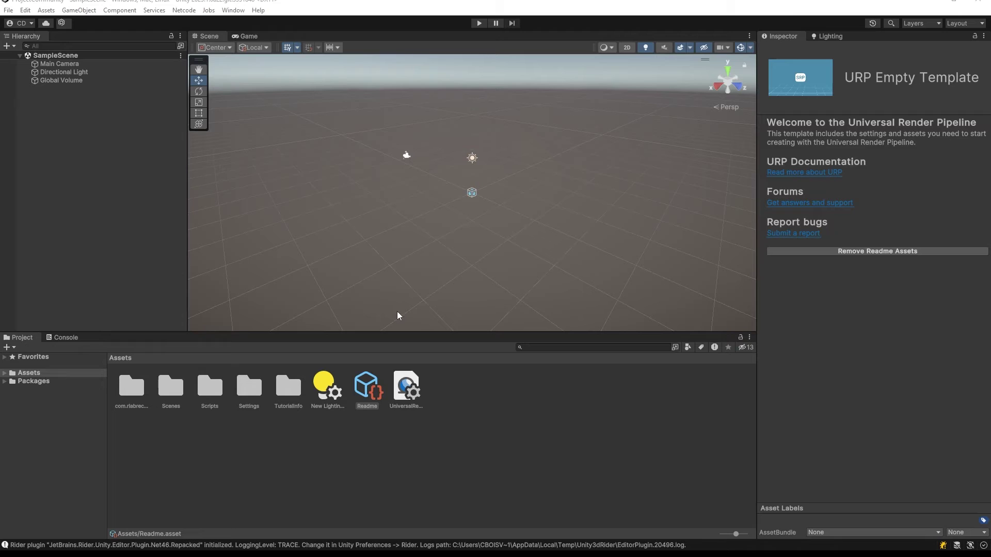
Create an empty GameObject in the Hierarchy named SteamManager.
right_click(86, 123)
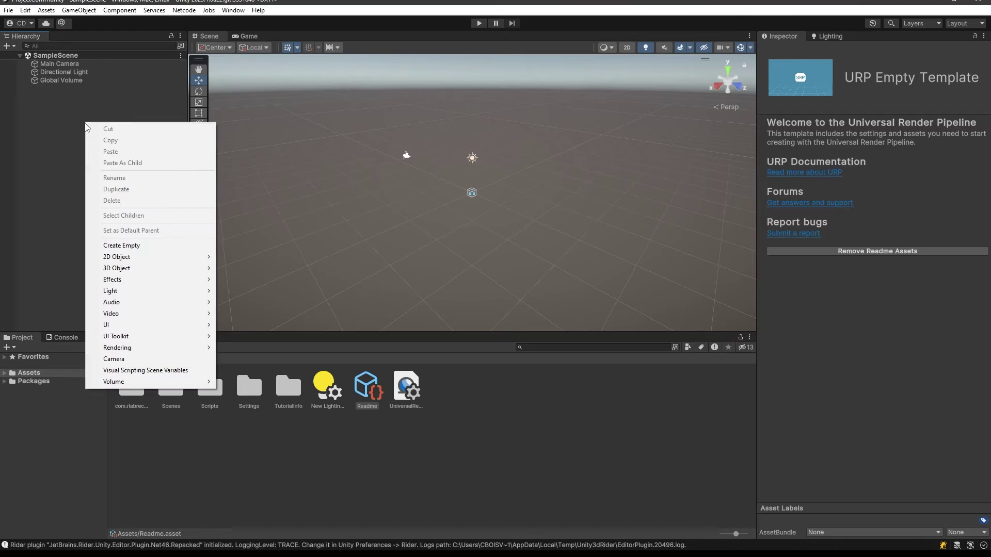
left_click(146, 249)
type("Steam")
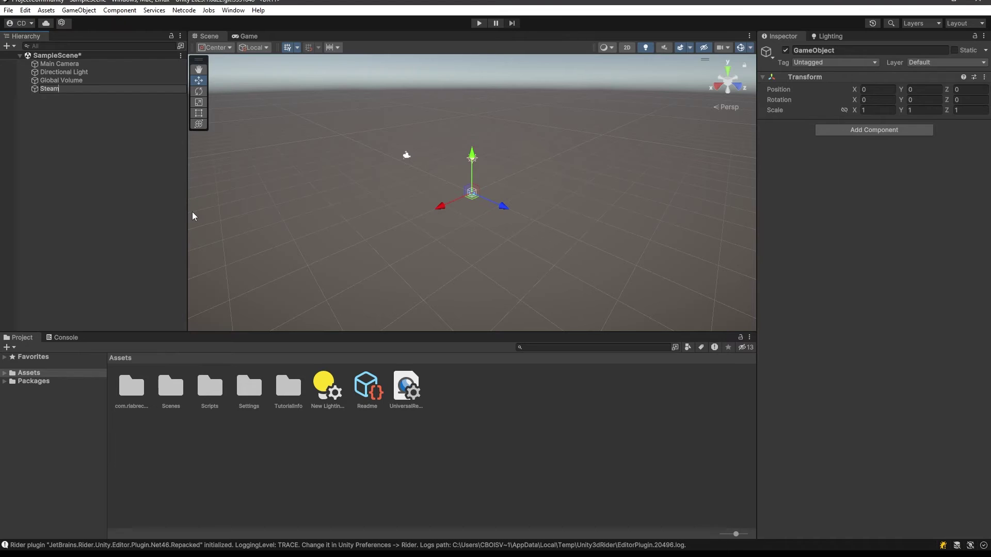
type("Manager")
key("BackSpace")
key("BackSpace")
key("BackSpace")
type("ager")
key("Return")
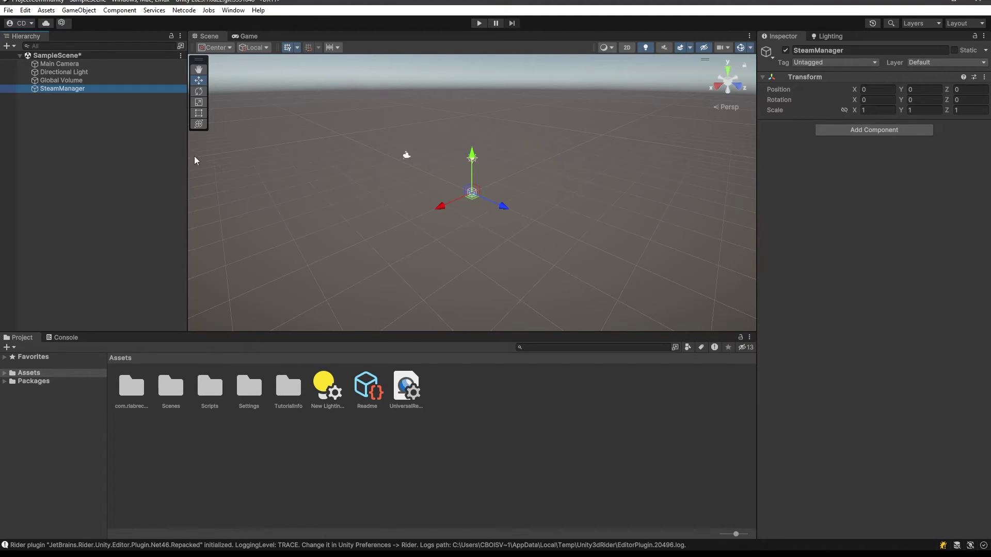
Attach the Steam Manager script to SteamManager and save SampleScene.
left_click(818, 128)
type("ste")
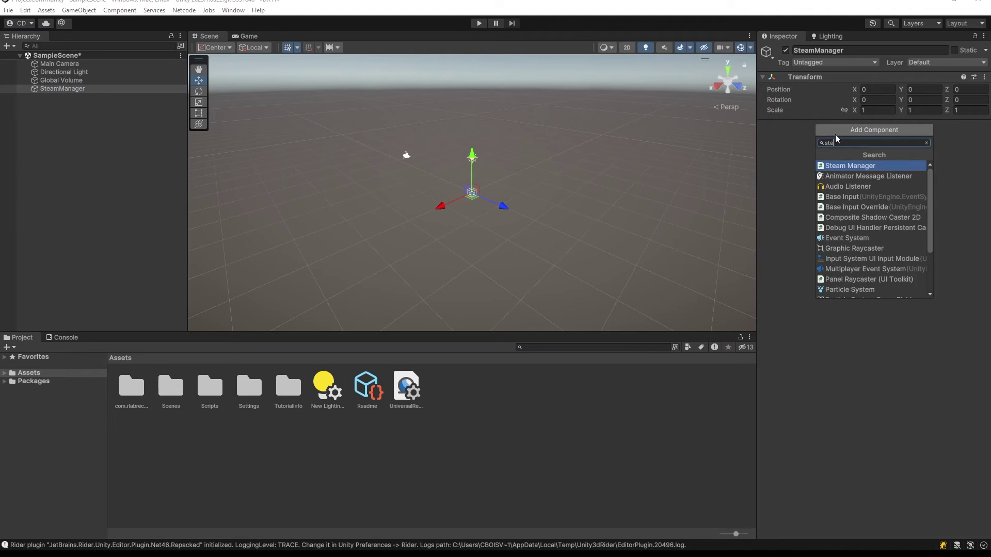
type("am")
left_click(838, 166)
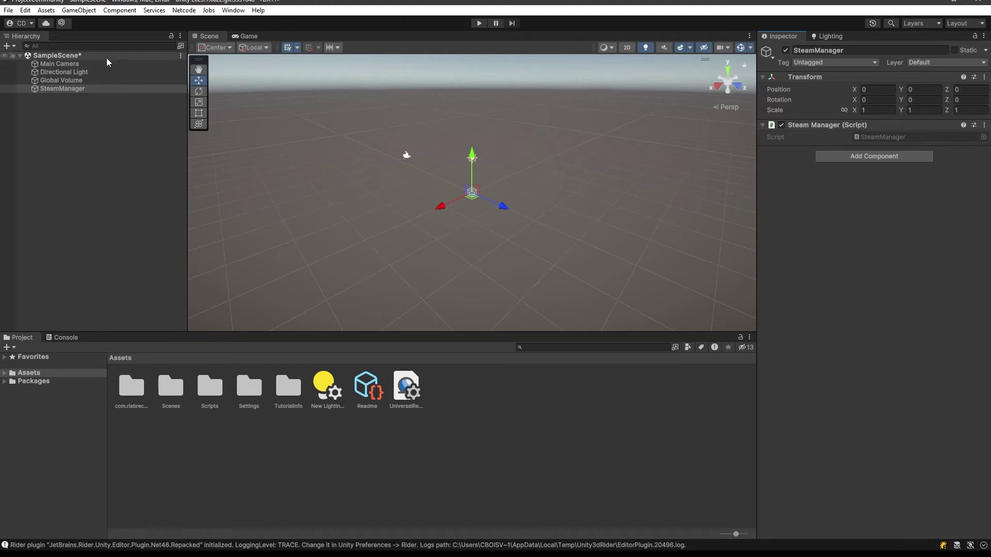
left_click(74, 74)
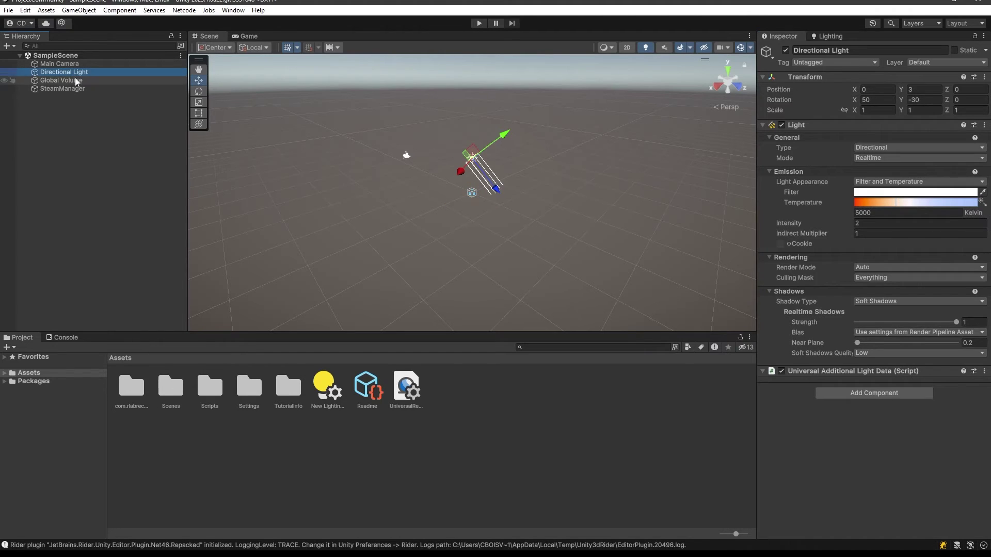
key("ctrl+s")
left_click(65, 89)
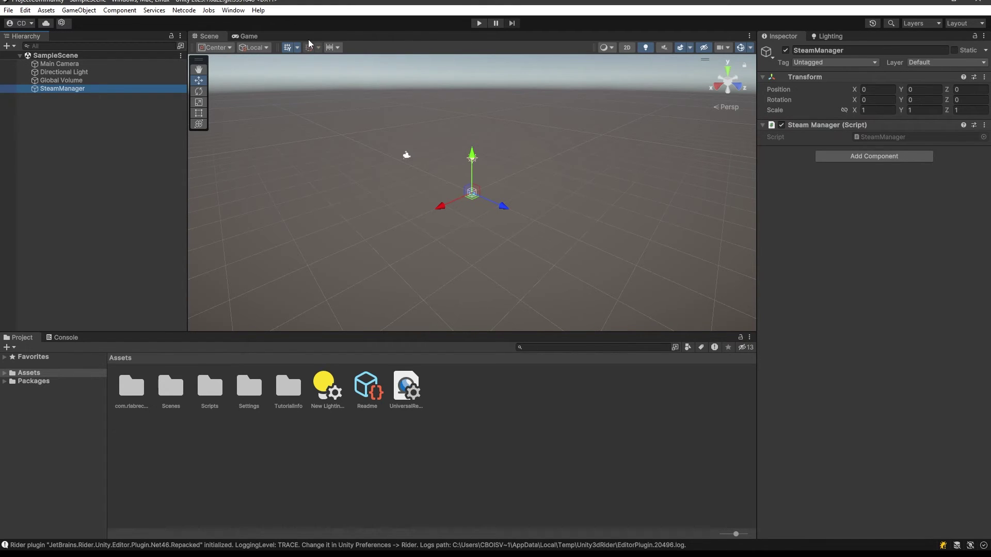
Create an empty GameObject named Init in SampleScene.
right_click(57, 126)
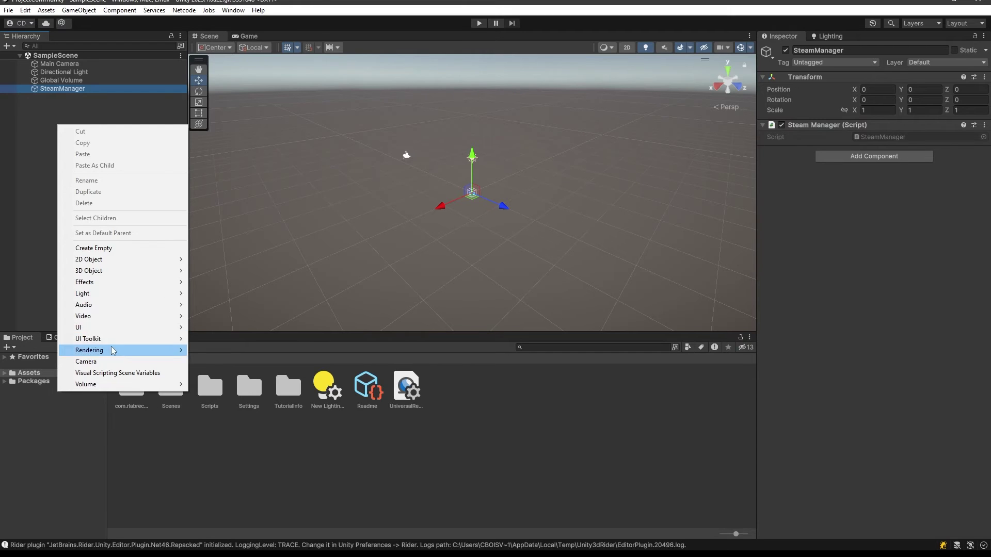
left_click(109, 248)
type("Init")
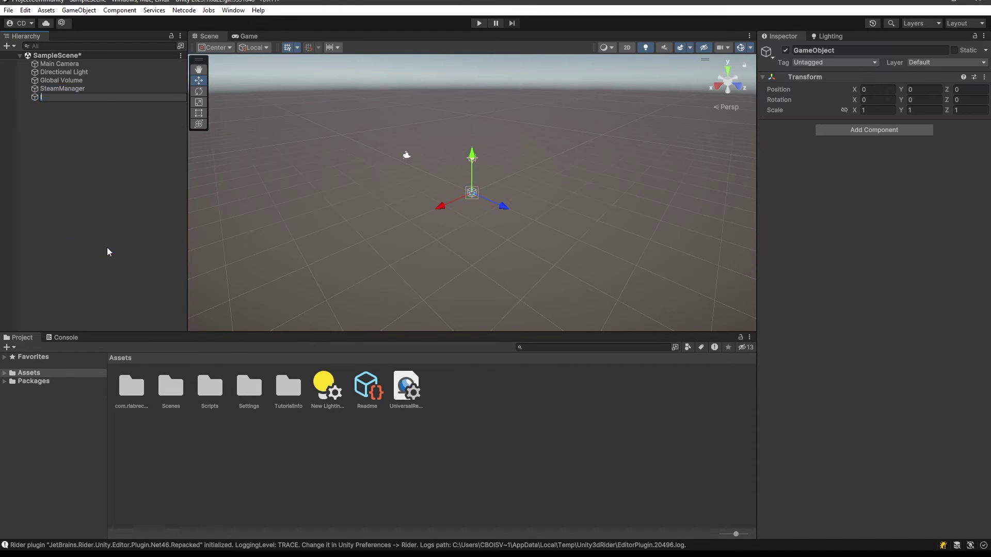
key("Return")
Create a new folder named Game inside Assets/Scripts.
left_click(212, 388)
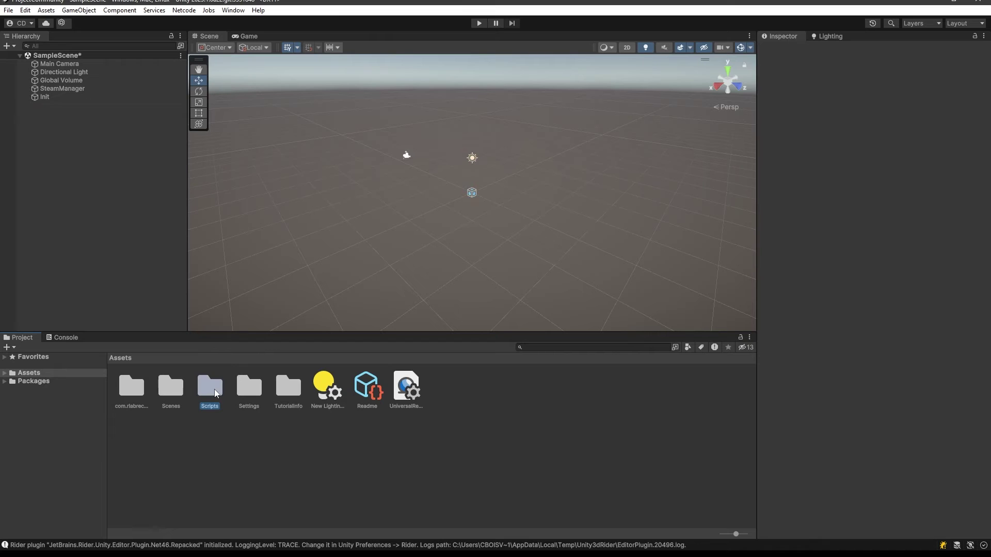
double_click(212, 390)
right_click(212, 391)
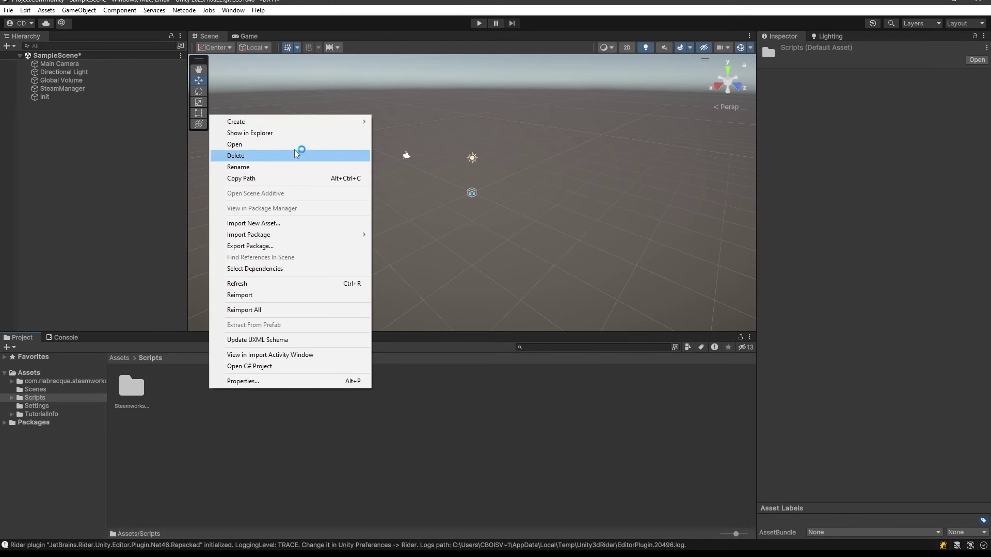
mouse_move(294, 122)
left_click(427, 17)
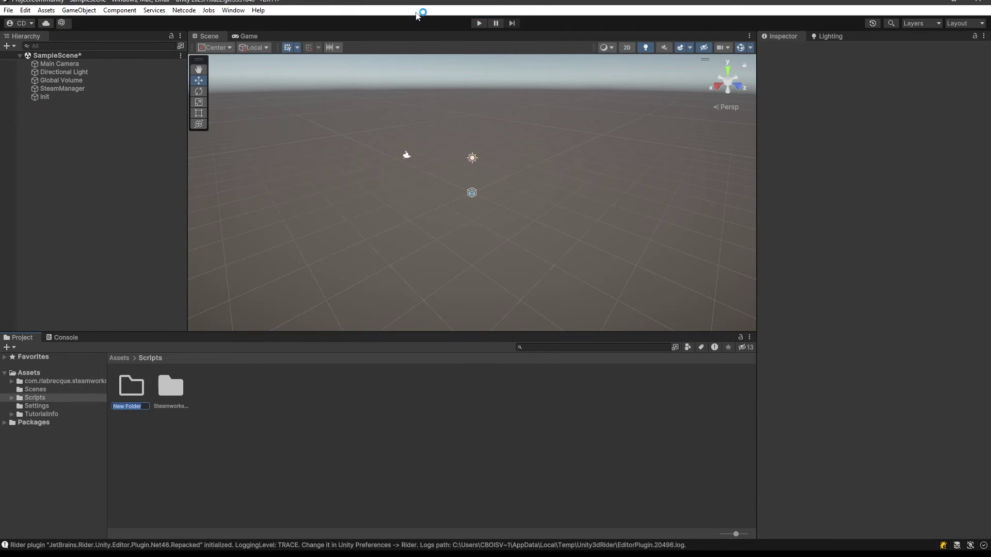
type("Game")
key("Return")
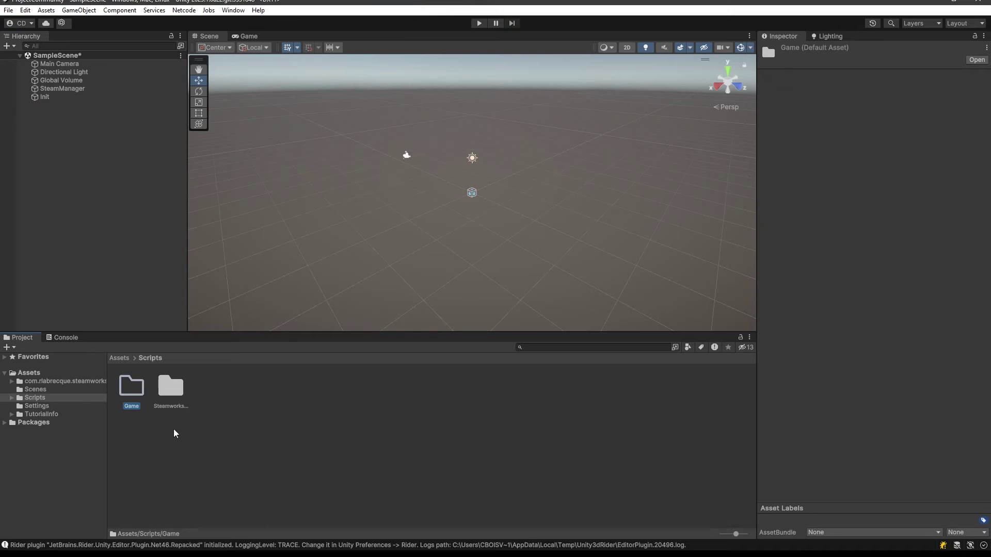
Create a C# script named Init inside the Game folder.
double_click(129, 388)
right_click(138, 386)
mouse_move(170, 117)
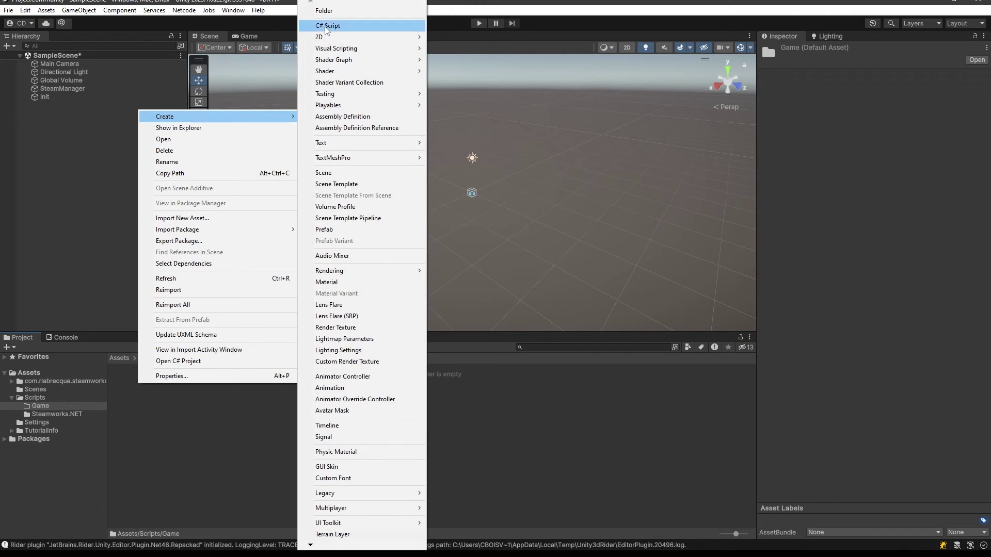
left_click(331, 25)
type("Init")
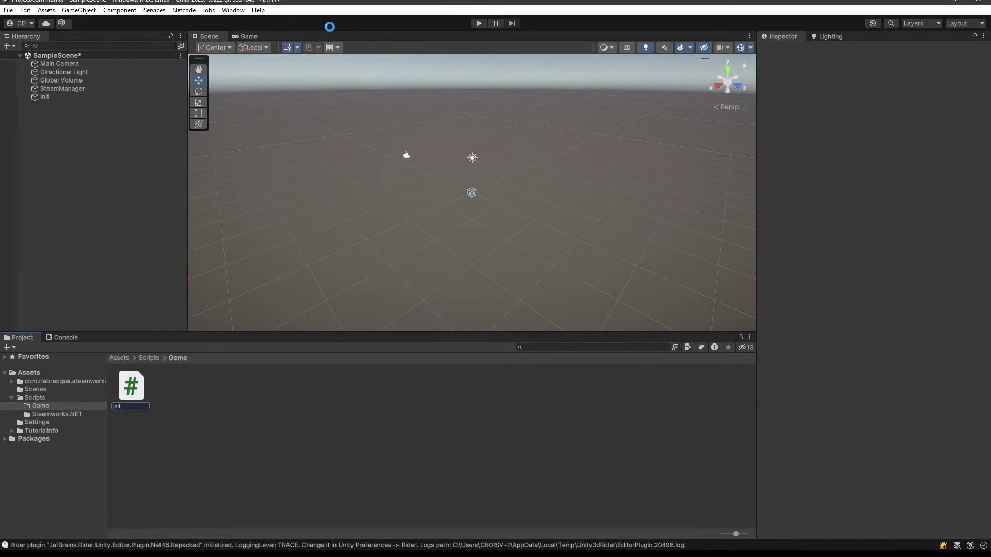
key("Return")
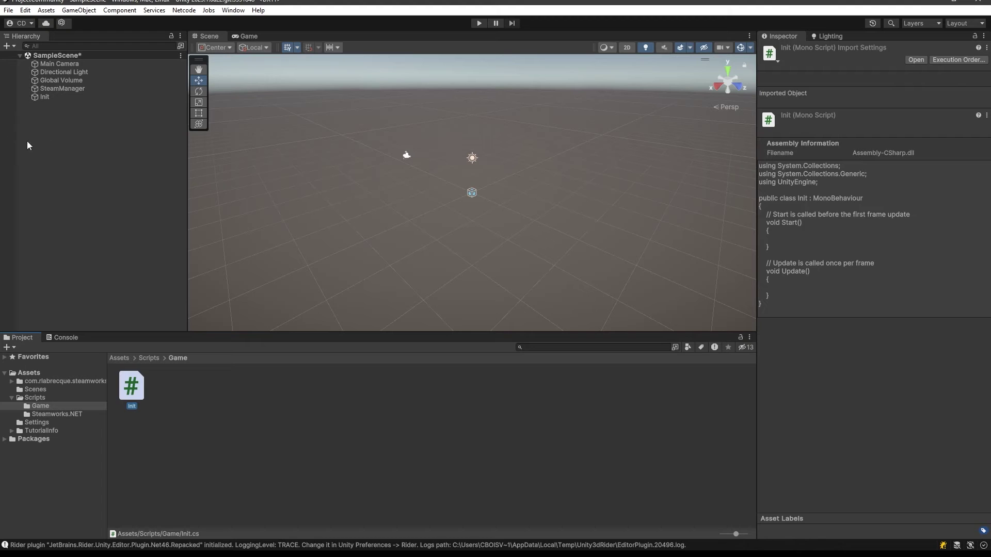
Add a Text - TextMeshPro object under a new Canvas and import the TMP Essential Resources.
right_click(78, 133)
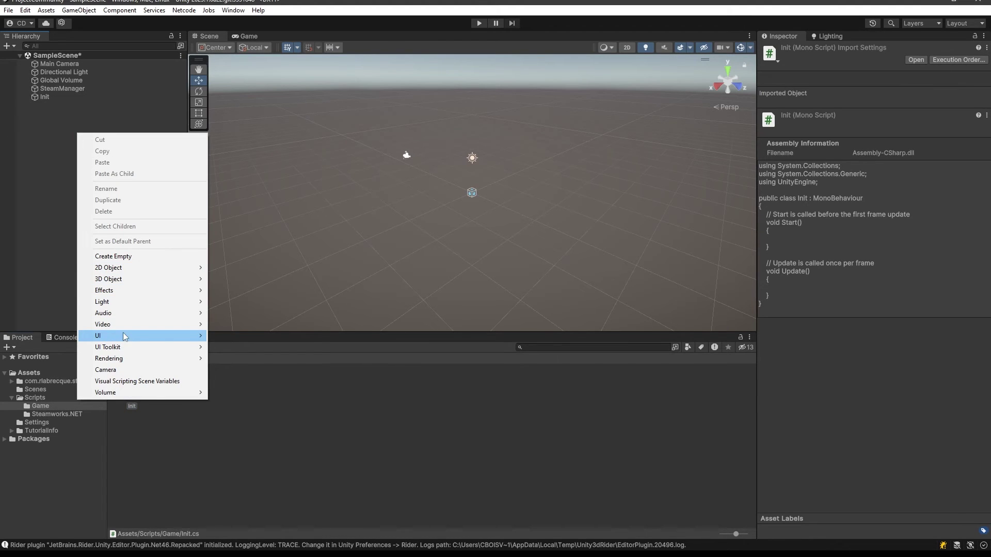
mouse_move(123, 335)
left_click(262, 347)
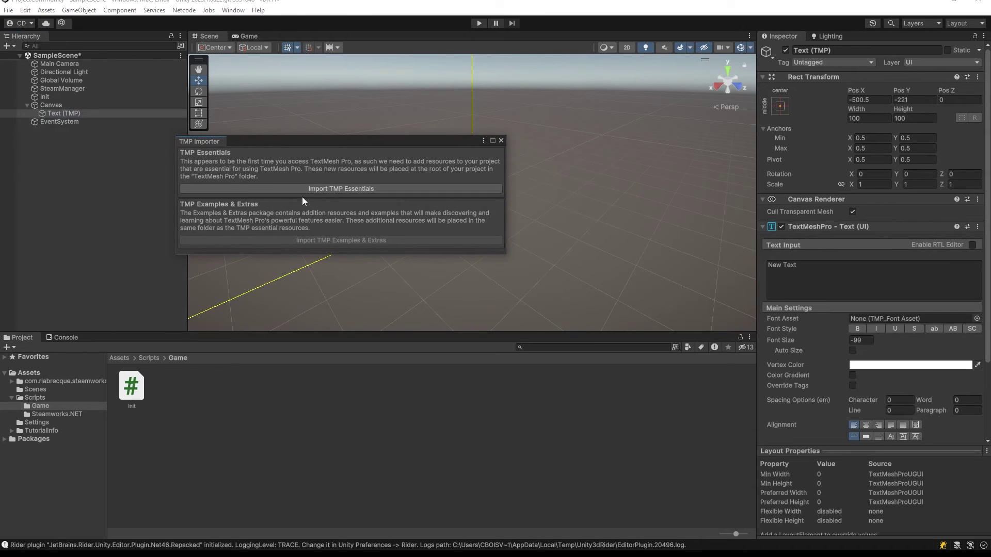
left_click(304, 189)
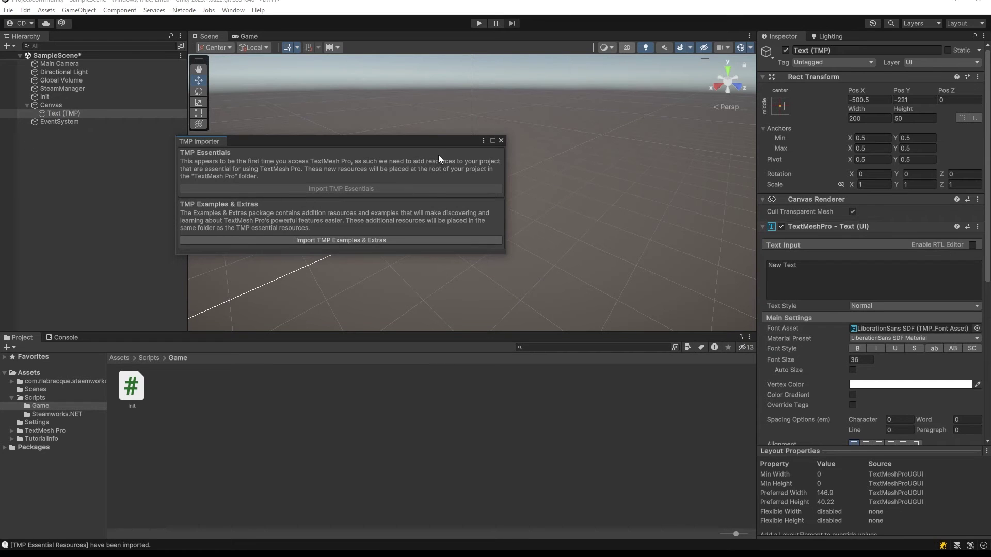
left_click(501, 140)
Switch the Scene view to 2D and reset the text's Rect Transform to centre it.
left_click(622, 48)
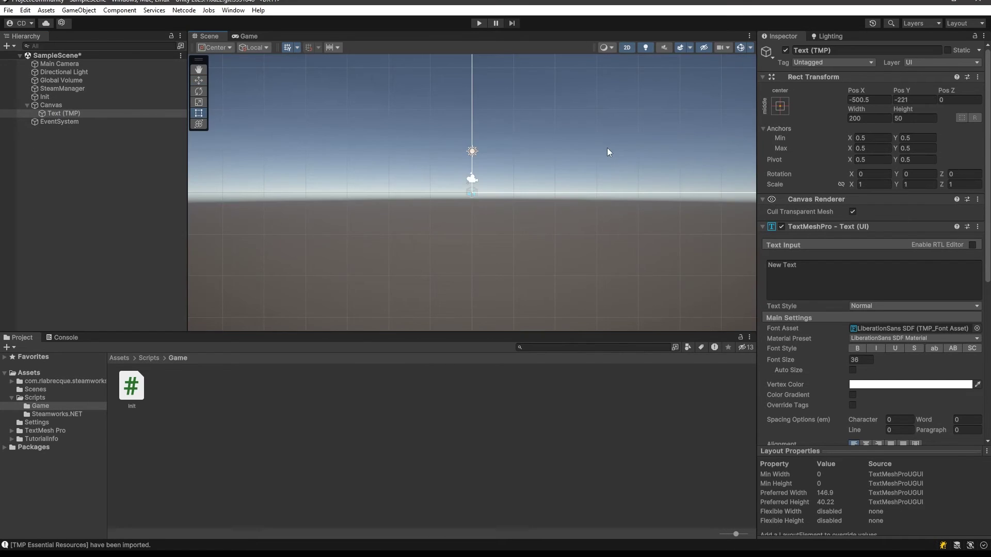
key("f")
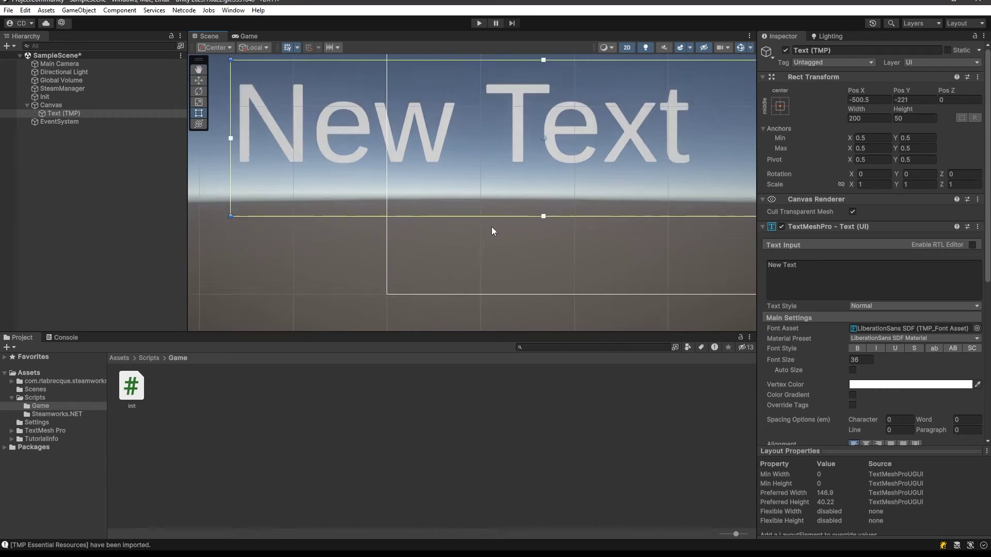
scroll(552, 168, "down", 5)
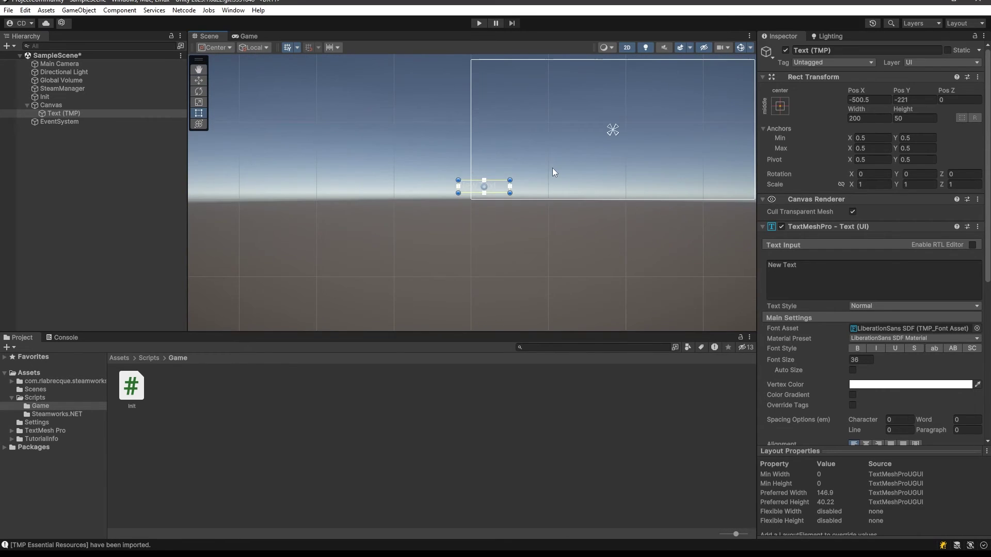
left_click(977, 77)
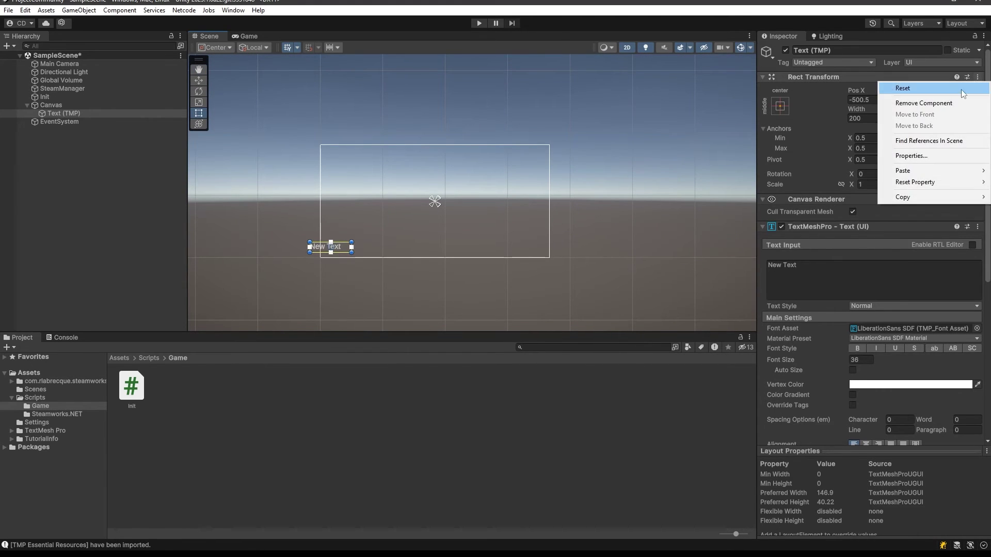
left_click(949, 91)
key("f")
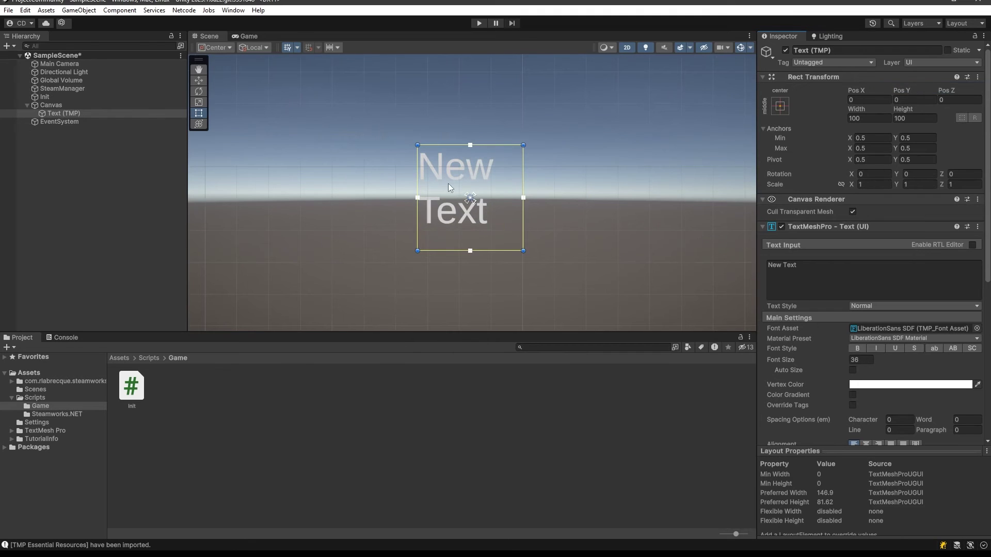
left_click_drag(523, 198, 522, 197)
Set the text box width to 500, center/middle alignment, and font size 74.7.
left_click_drag(851, 108, 13, 134)
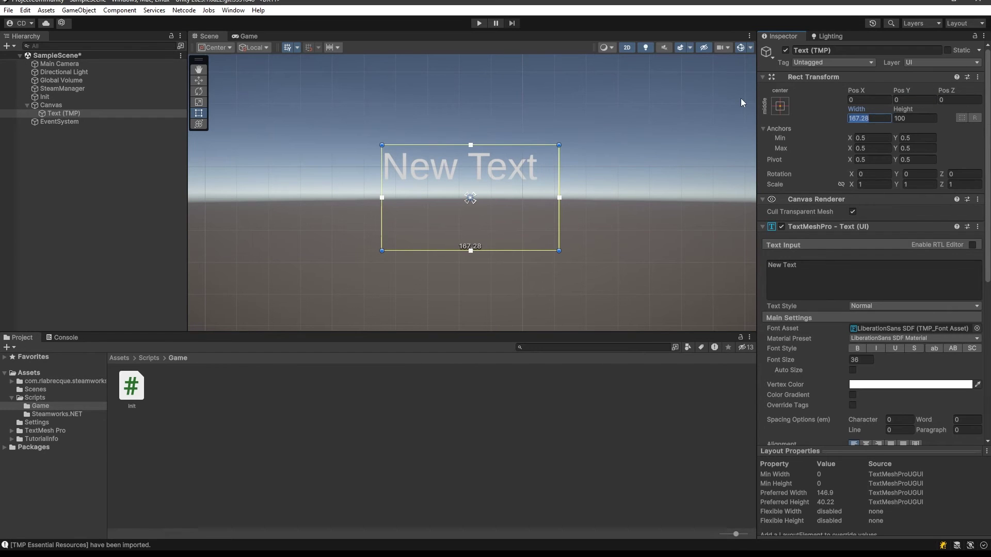
type("500")
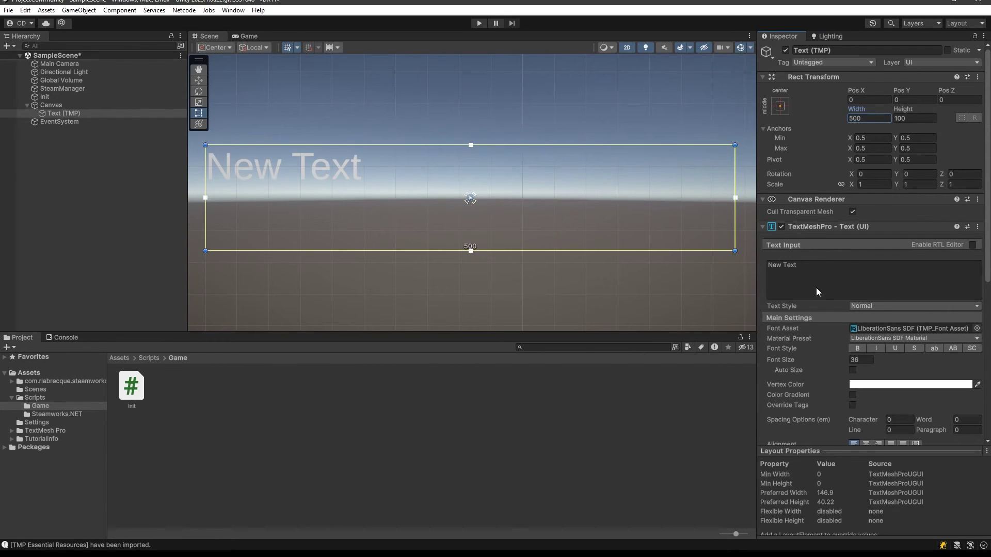
scroll(853, 399, "down", 3)
left_click(866, 388)
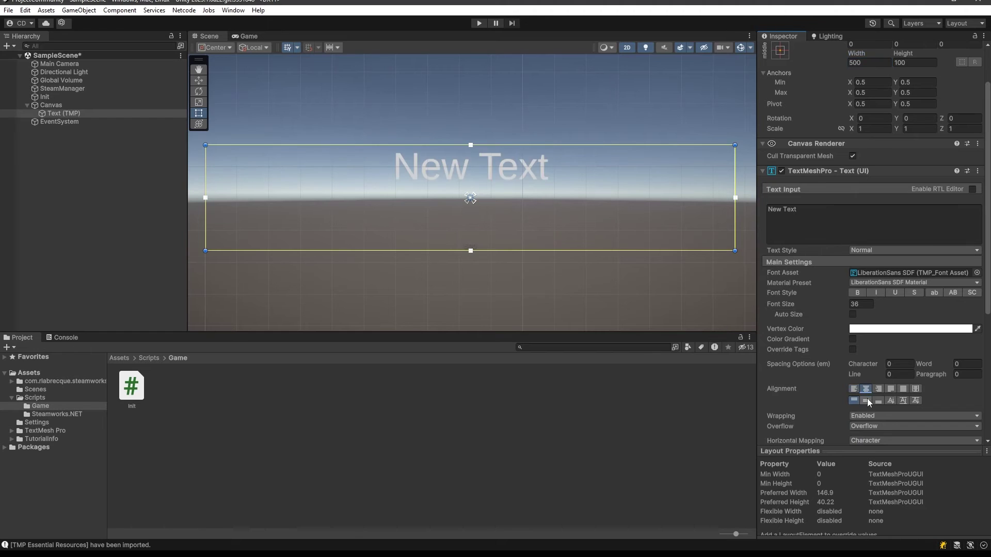
left_click(867, 400)
left_click_drag(847, 304, 917, 302)
Inspect the Canvas object, then clear the selection.
scroll(360, 218, "down", 5)
scroll(465, 240, "down", 2)
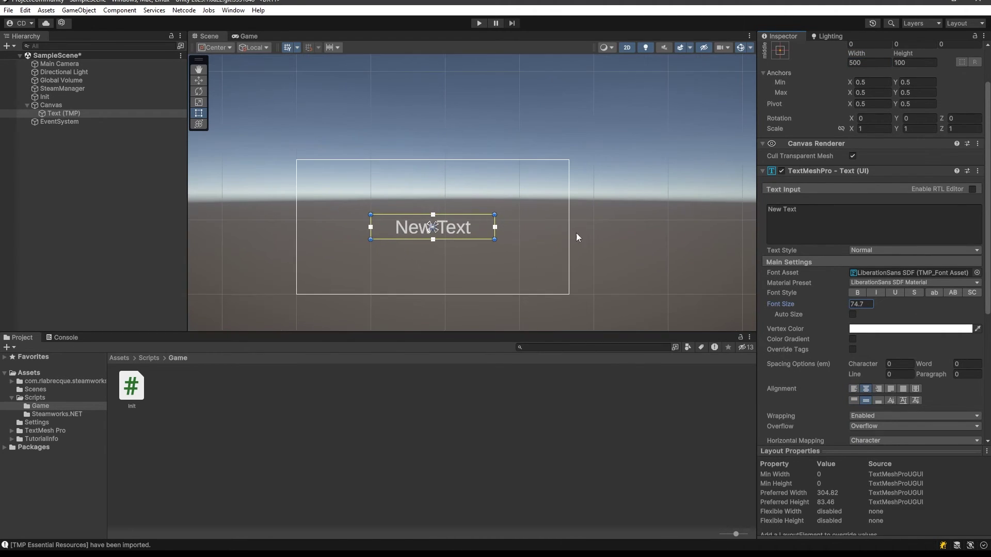
scroll(576, 233, "up", 2)
left_click(52, 104)
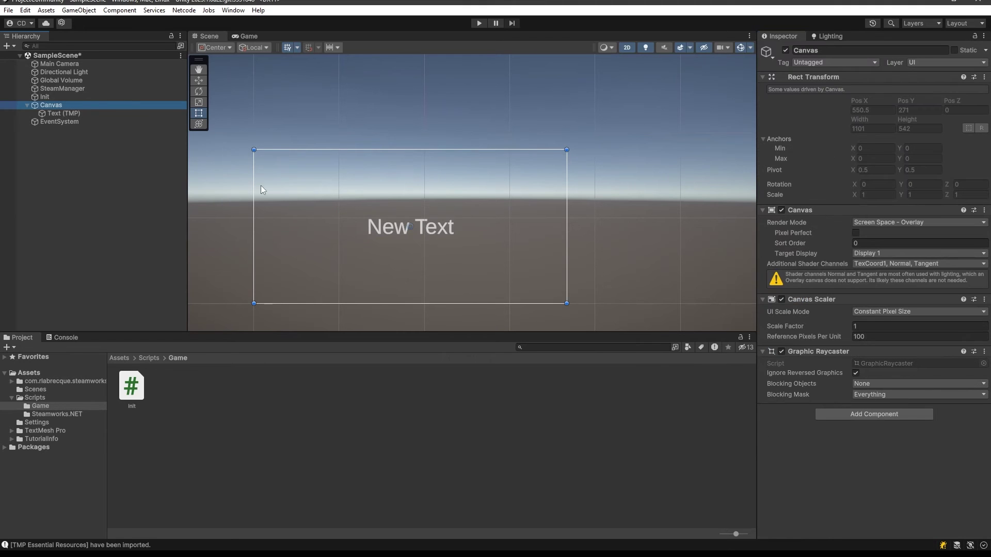
left_click(244, 392)
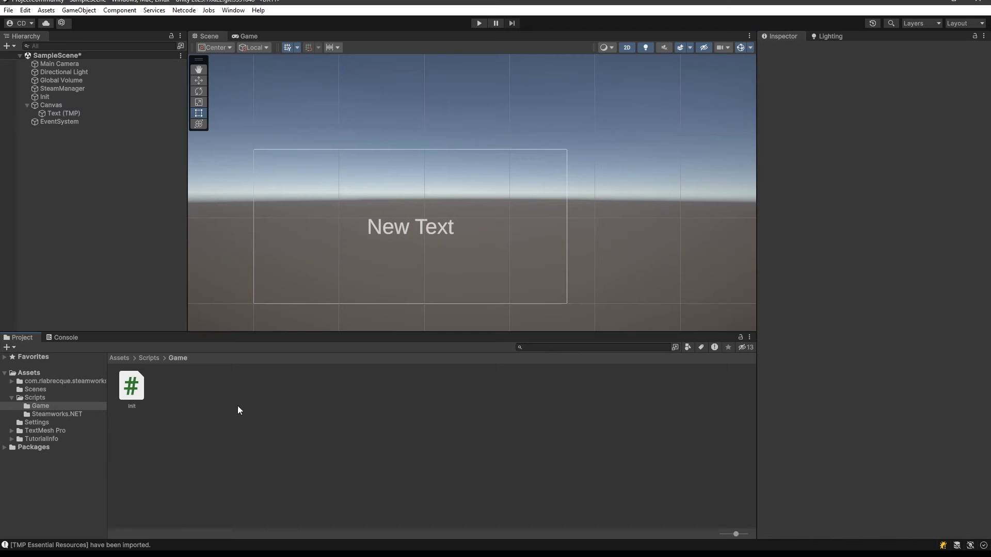
Open Init.cs in Rider and delete its empty Update method, leaving only Start.
double_click(132, 386)
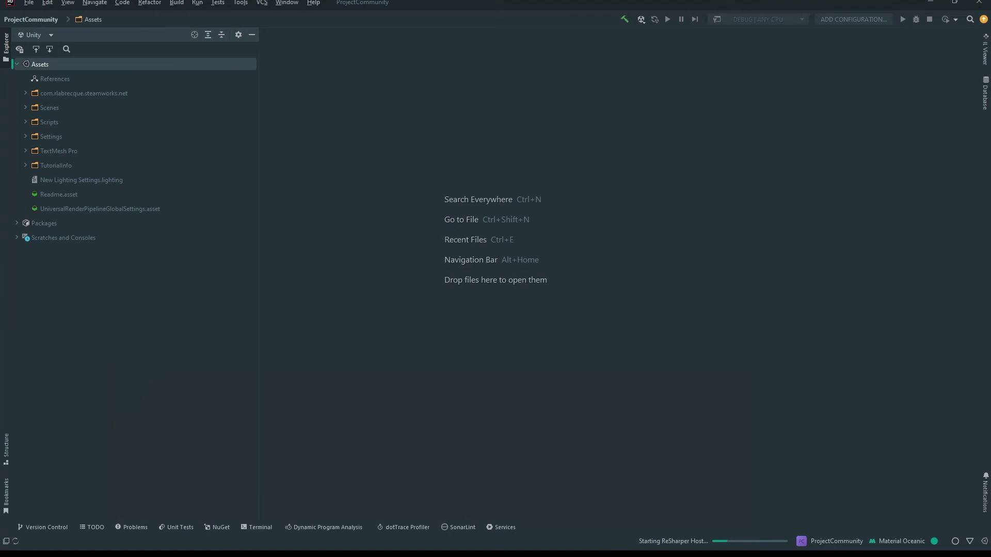
left_click(483, 165)
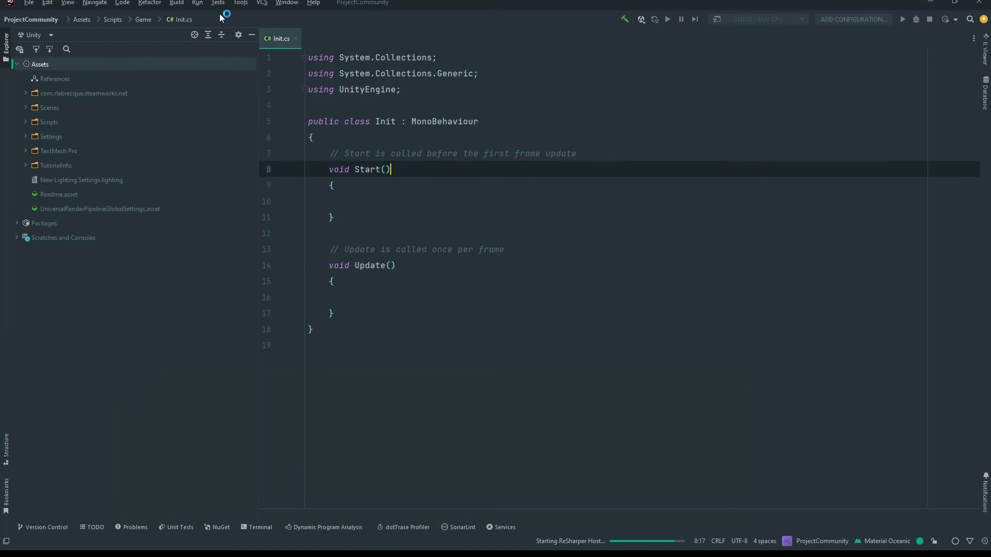
left_click_drag(348, 319, 339, 298)
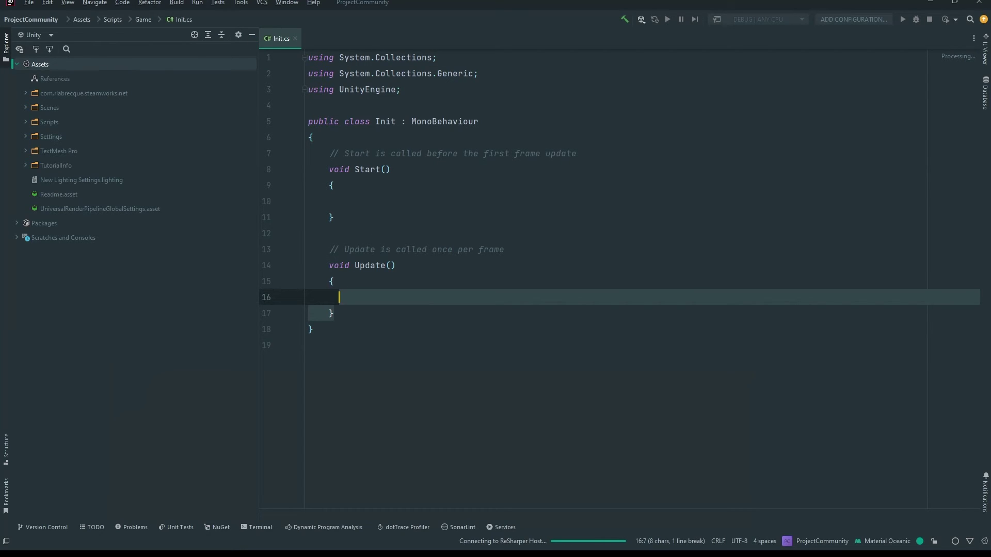
left_click_drag(355, 319, 247, 233)
key("BackSpace")
key("BackSpace")
left_click(384, 199)
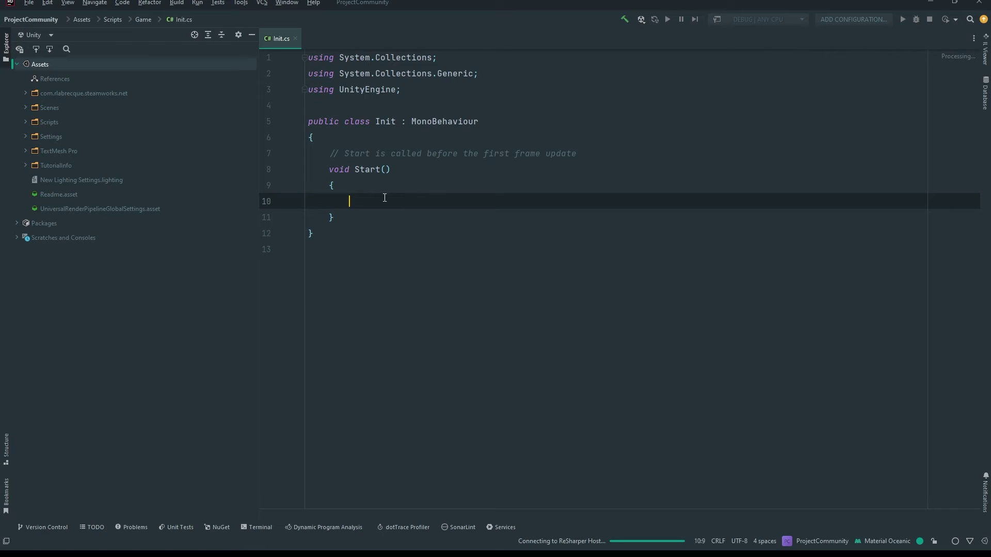
Add an if (SteamManager.Initialized) block with braces inside Start.
type("if(")
type("SteamMAna")
type("anager.I")
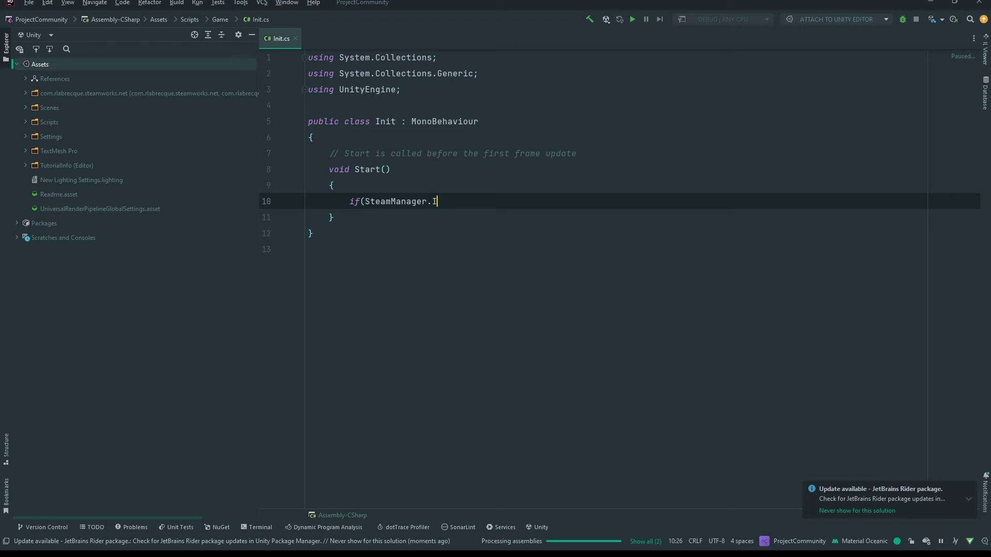
key("BackSpace")
type("nitializee")
key("BackSpace")
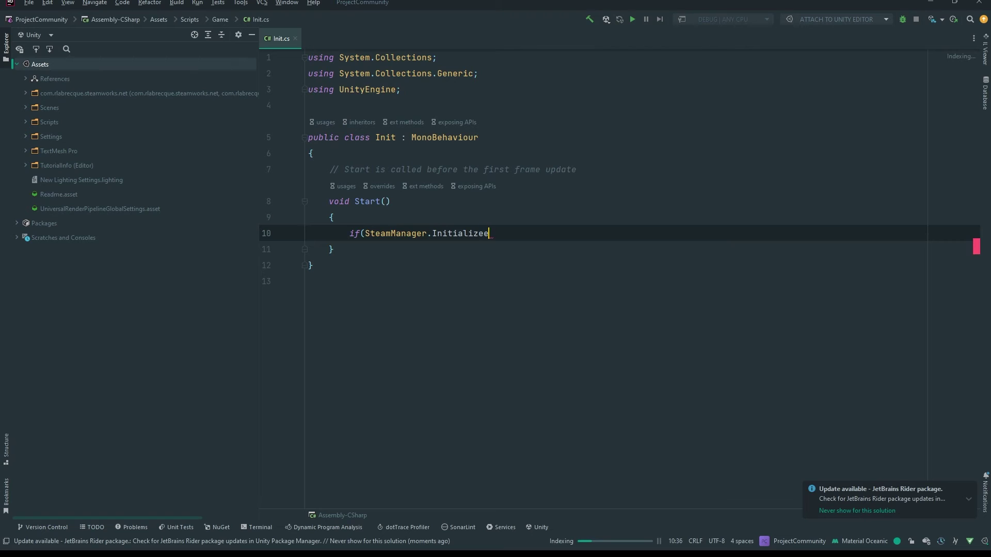
key("ctrl+BackSpace")
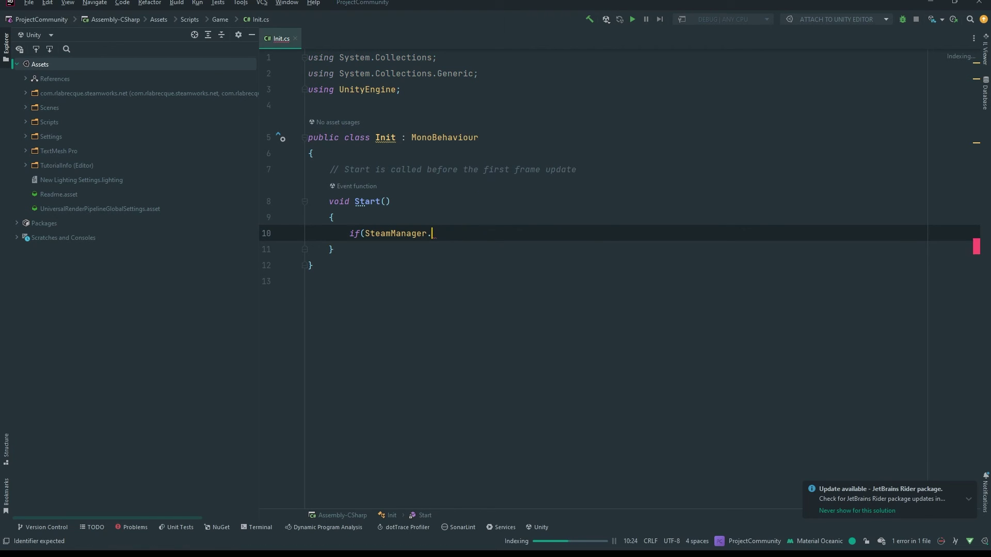
key("ctrl+space")
key("Return")
type(")")
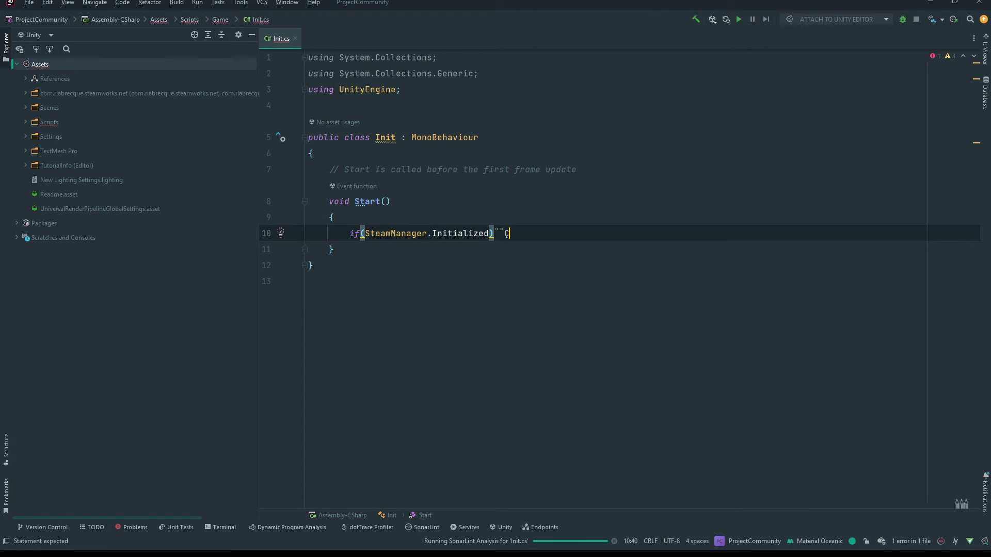
key("Return")
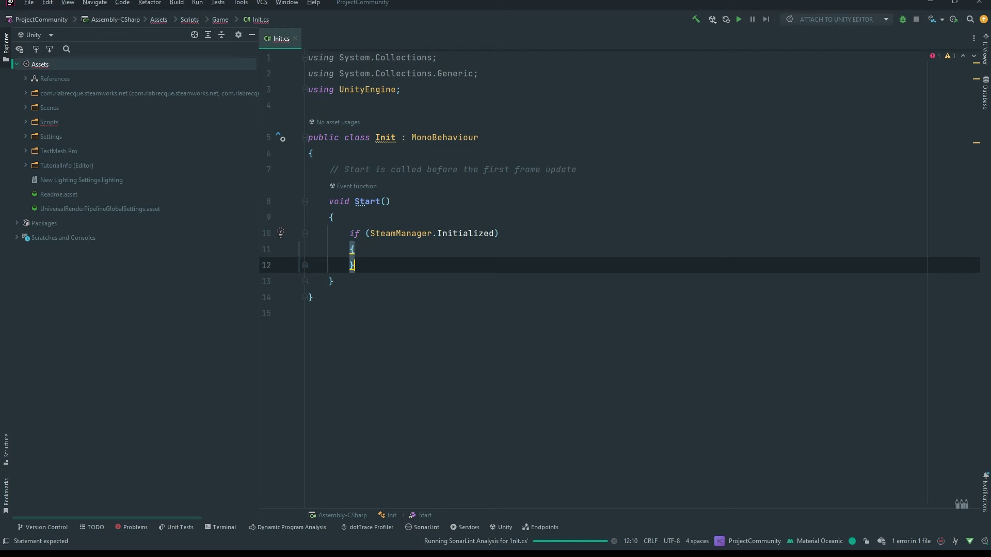
type("{")
key("Return")
Declare string gamertag = SteamFriends.GetPersonaName(); inside the if block, adding using Steamworks.
type("string ")
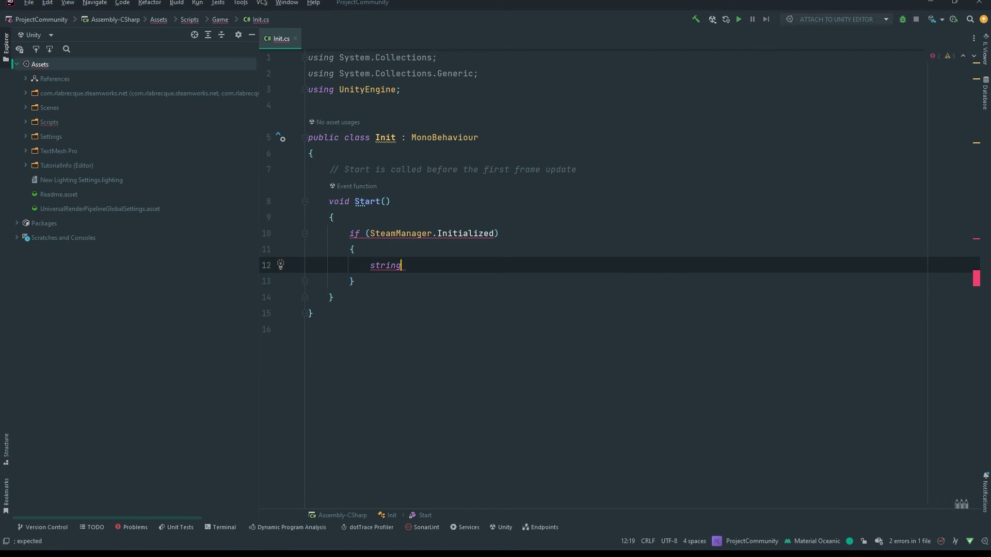
type("gamertag = ")
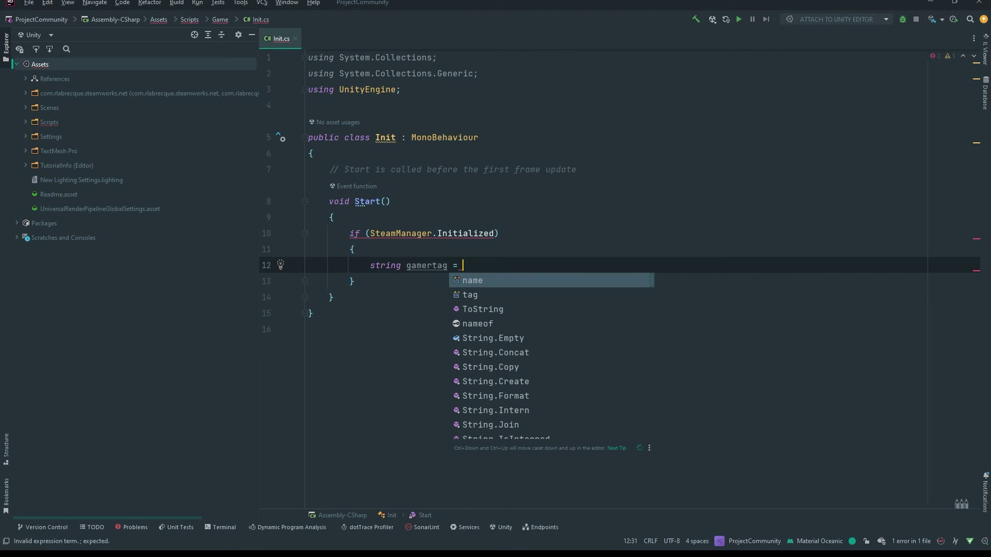
type("Steam")
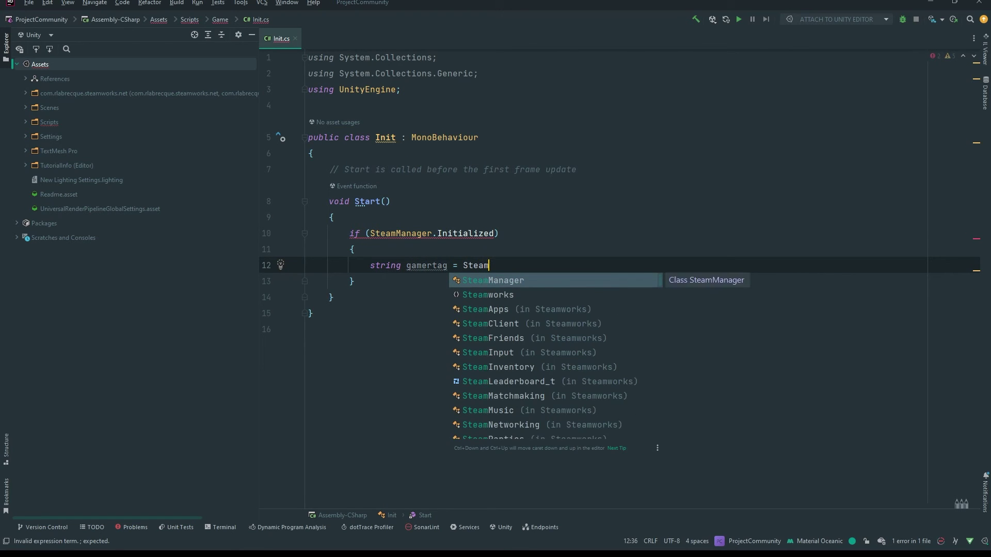
type("Friends")
key("Return")
type(".GetPer")
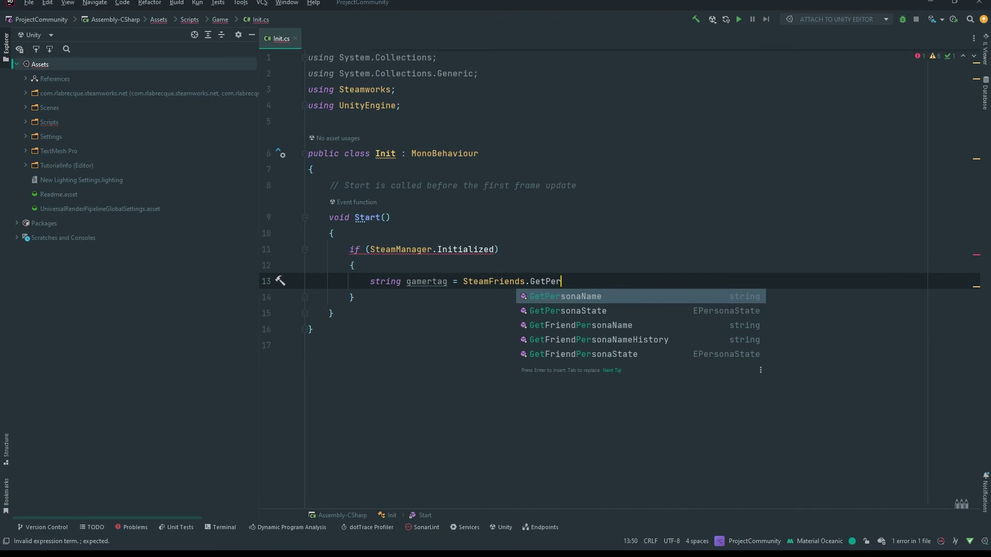
key("Return")
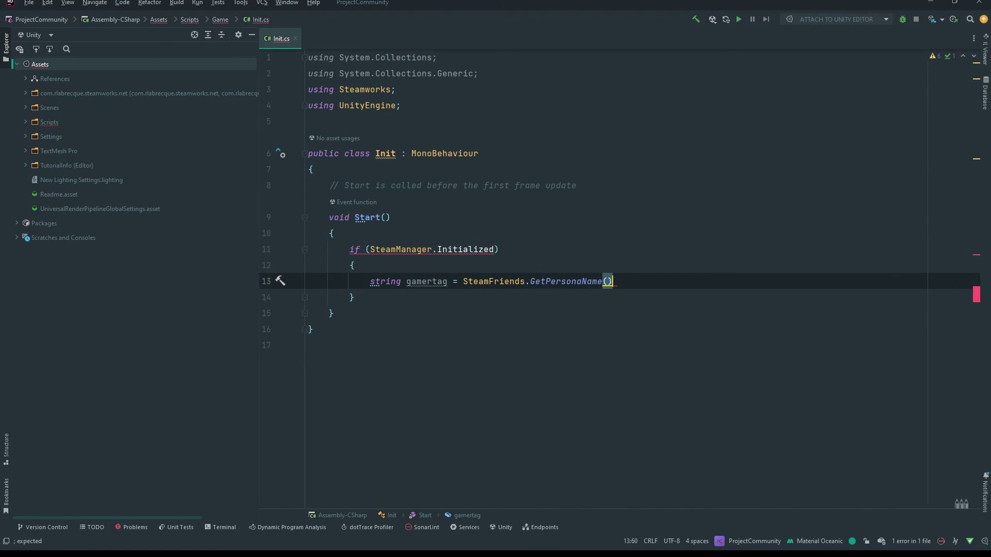
type(";")
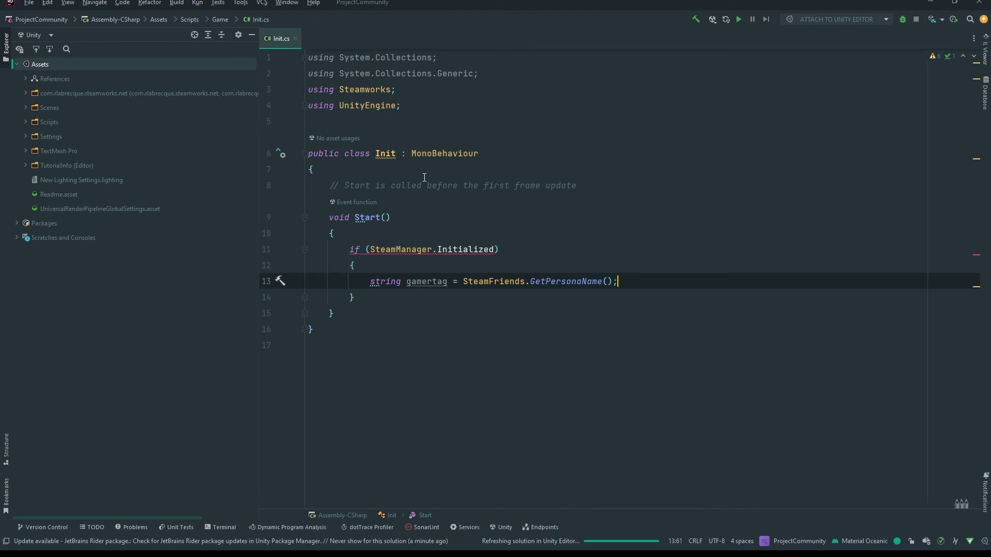
Start a [SerializeField] attribute line at the top of the Init class body.
left_click(422, 174)
key("Return")
key("Return")
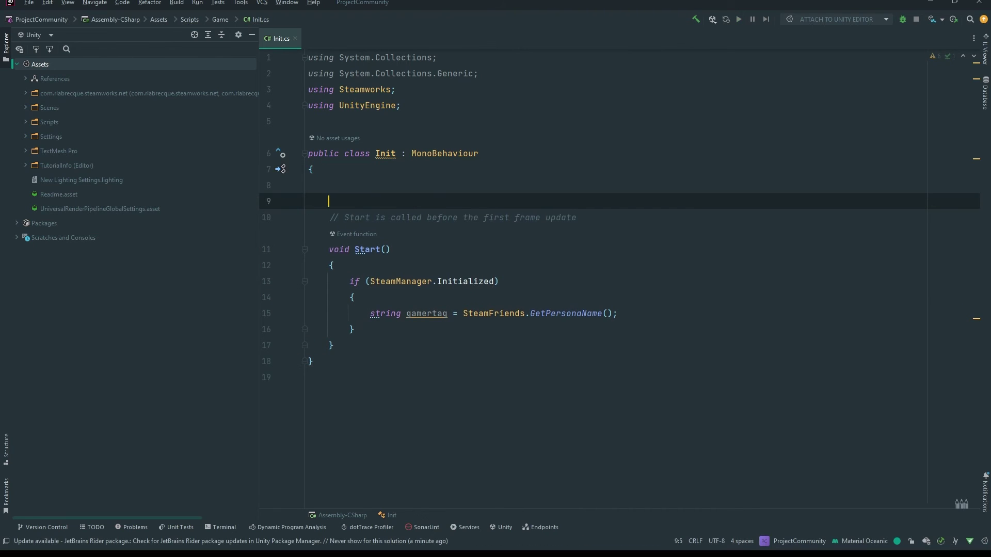
type("[Seri")
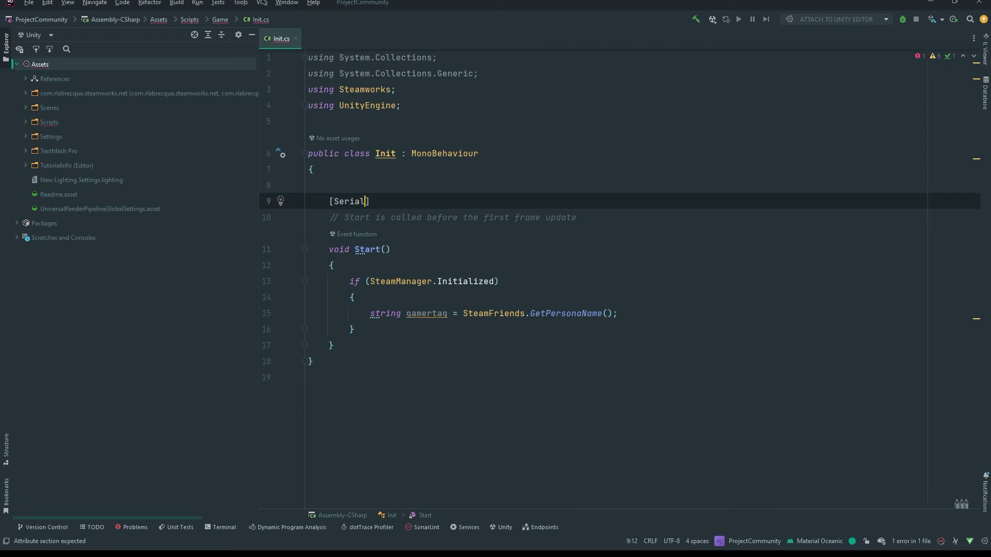
type("alized")
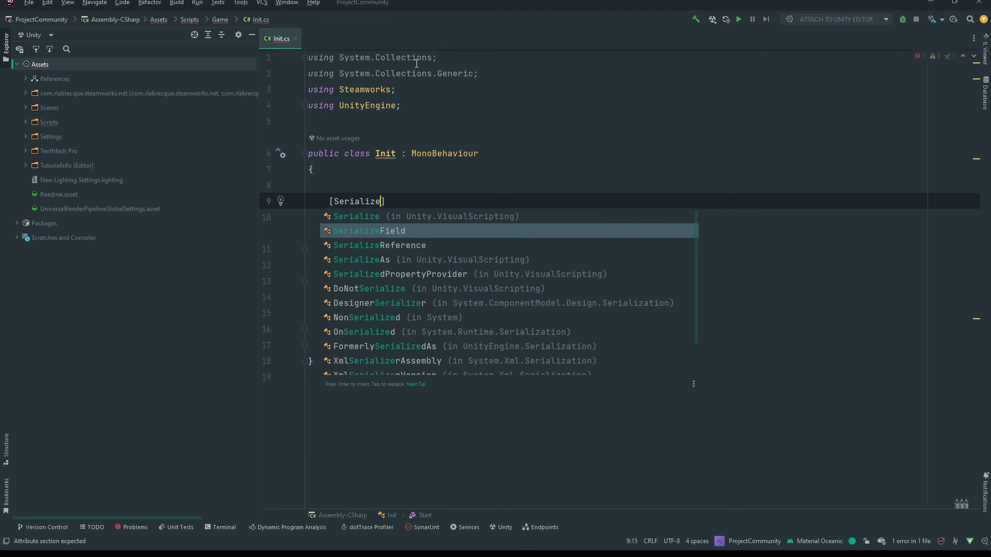
left_click(389, 231)
Delete the Start comment and the two System.Collections using lines.
scroll(416, 216, "up", 6, "ctrl")
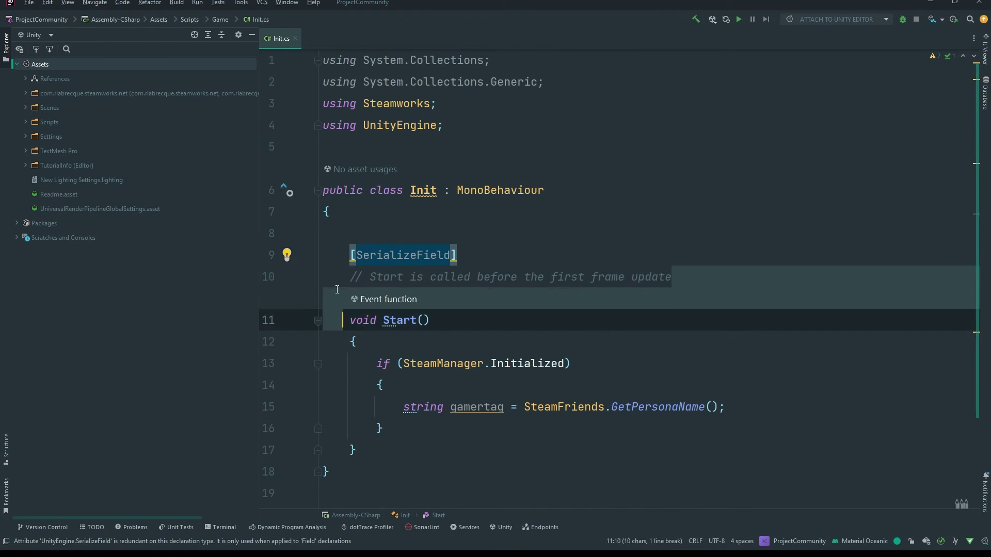
left_click_drag(677, 277, 320, 277)
key("BackSpace")
left_click_drag(561, 106, 310, 57)
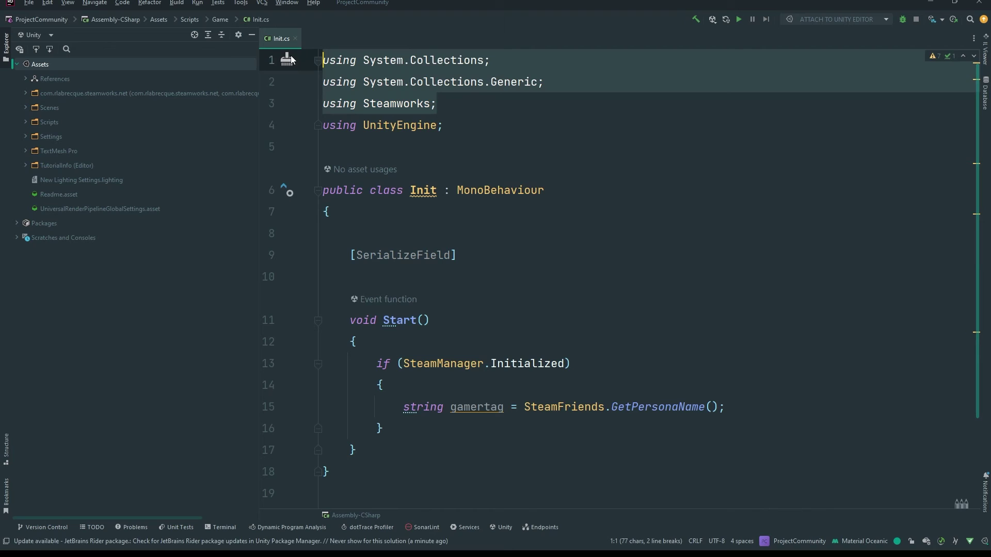
left_click(453, 104)
left_click_drag(544, 83, 312, 63)
key("BackSpace")
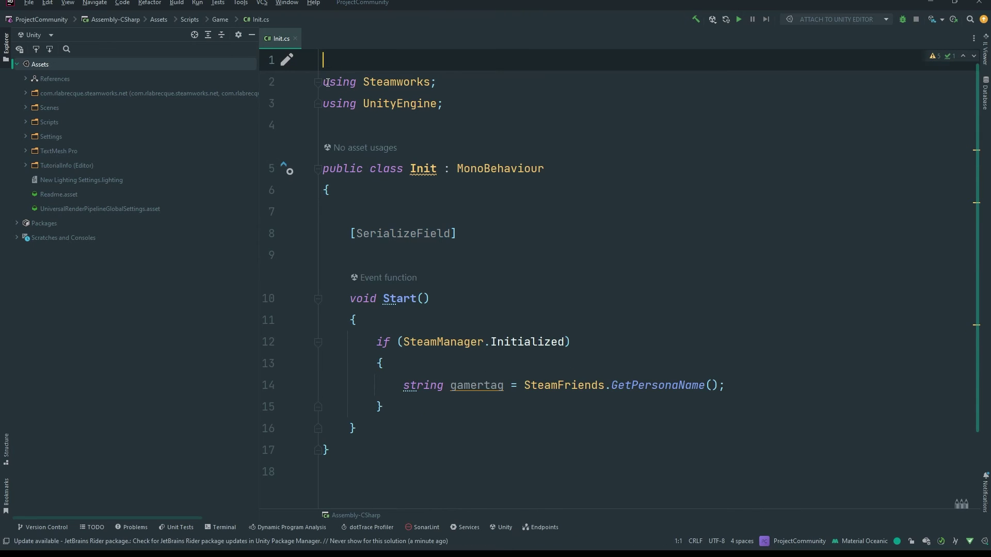
key("Delete")
left_click(420, 321)
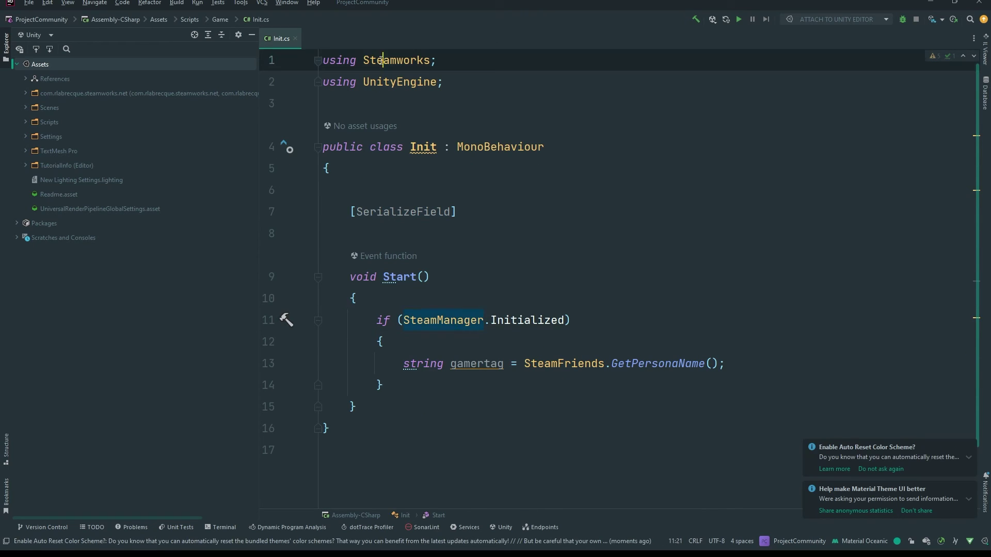
double_click(402, 61)
Declare the field private TextMeshProUGUI _gamertag;, adding using TMPro.
left_click(462, 206)
type("private T")
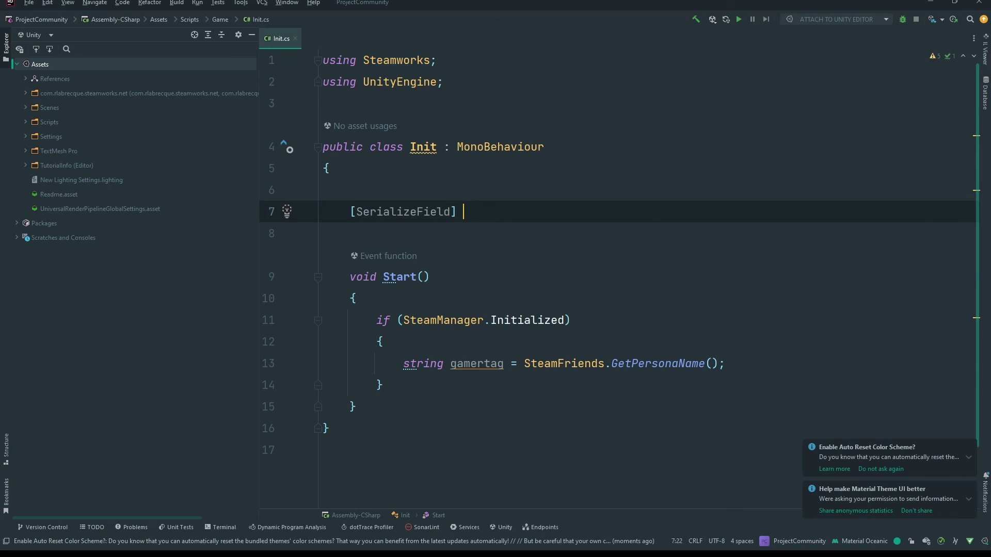
type("extMes")
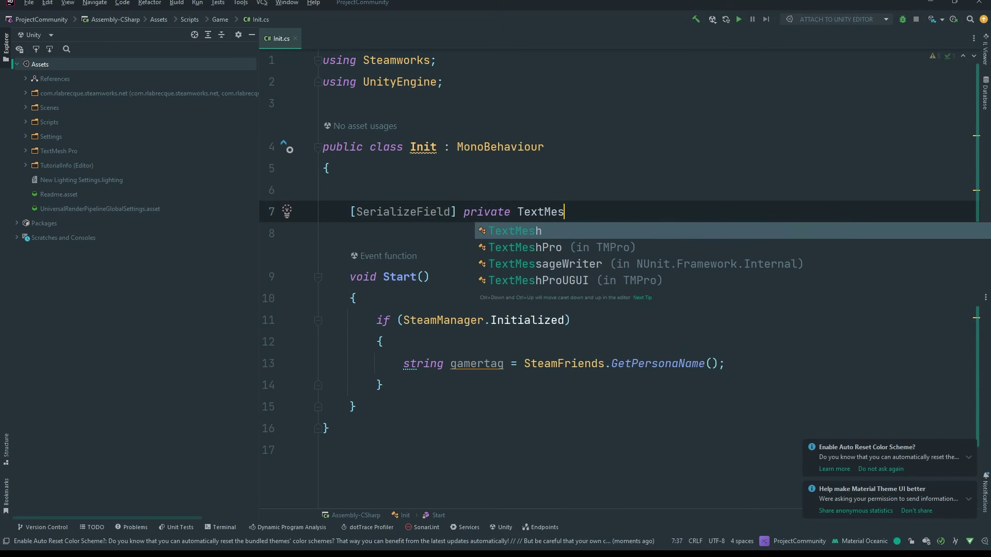
key("Down")
key("Return")
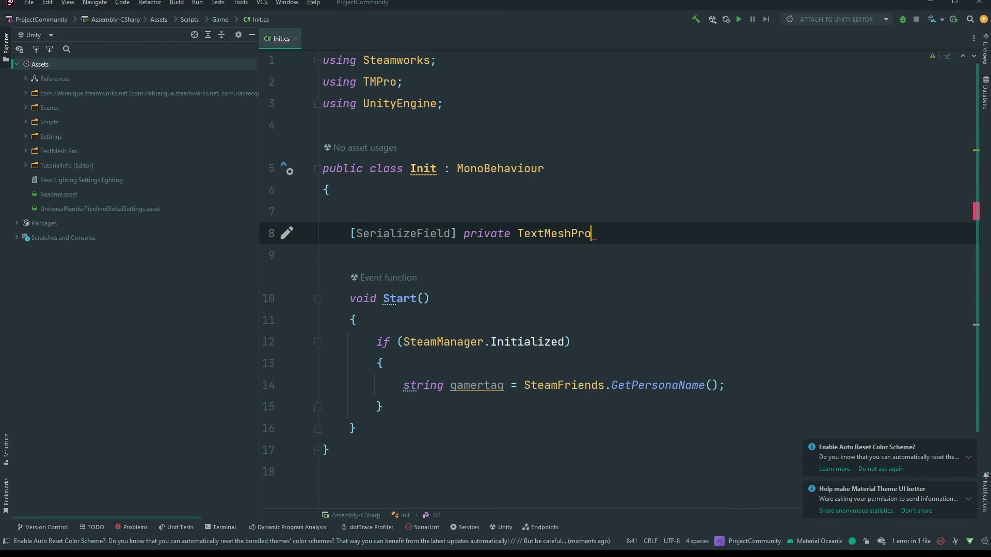
type("UGUI ")
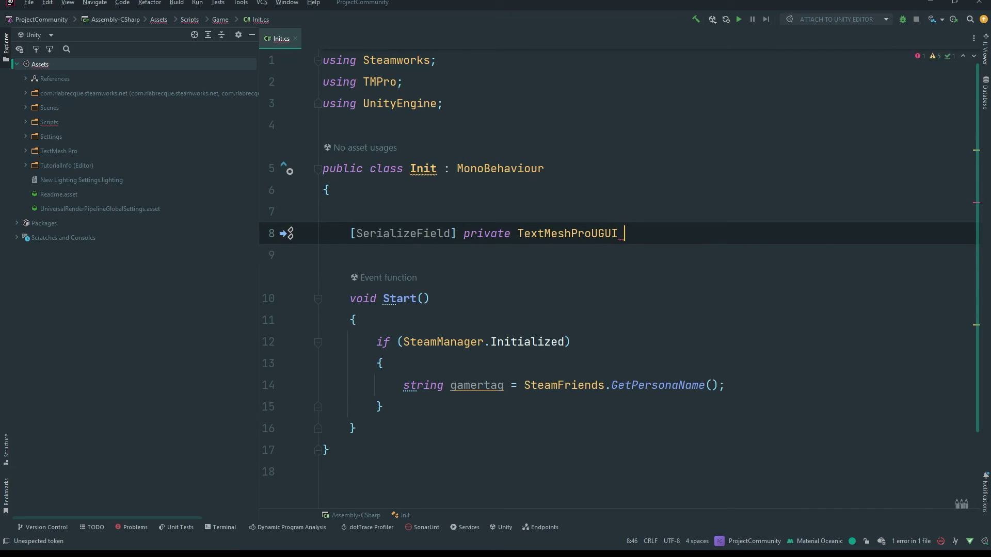
type("_gamertag;")
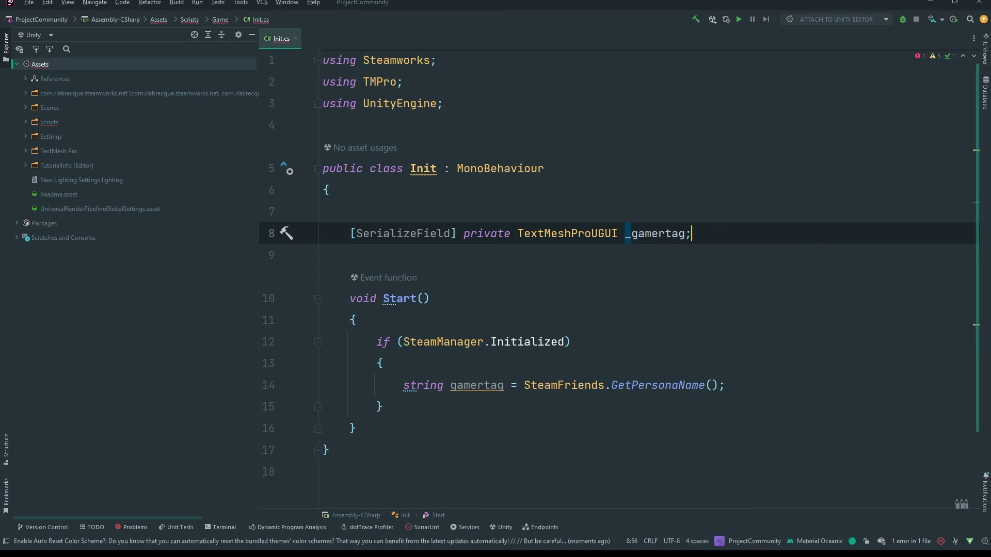
scroll(669, 363, "down", 1)
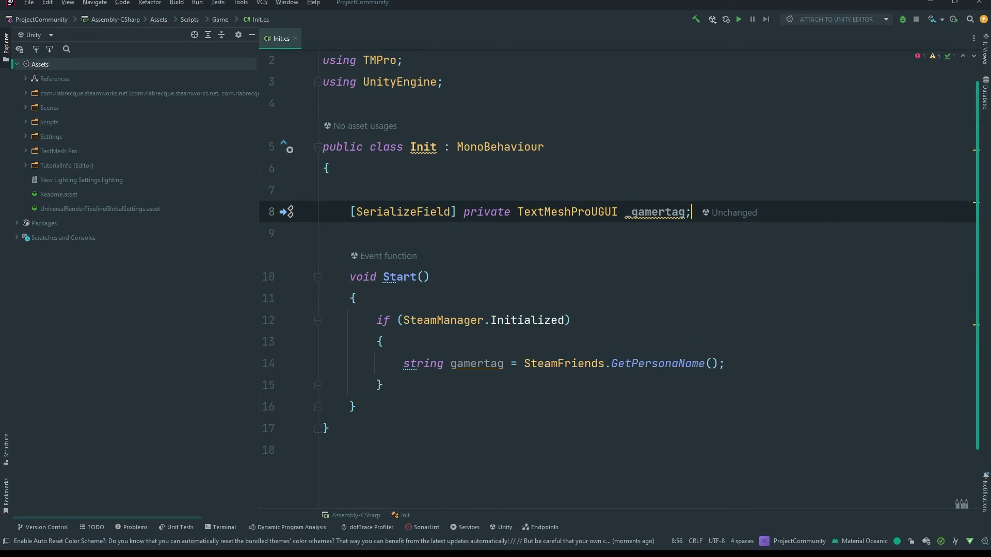
Add _gamertag.text = gamertag; below the GetPersonaName line, then switch back to Unity.
left_click(737, 363)
key("Return")
type("_gamertag")
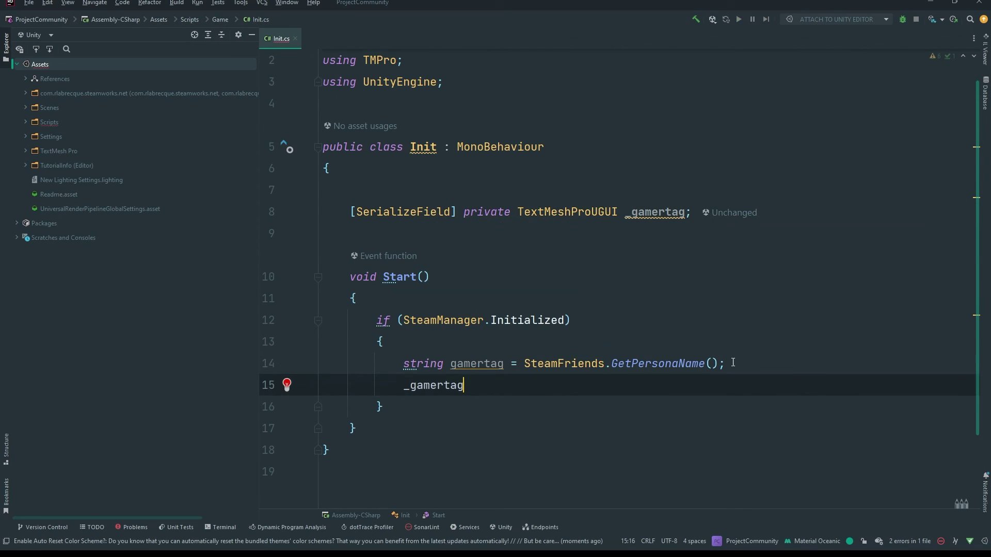
type(".text")
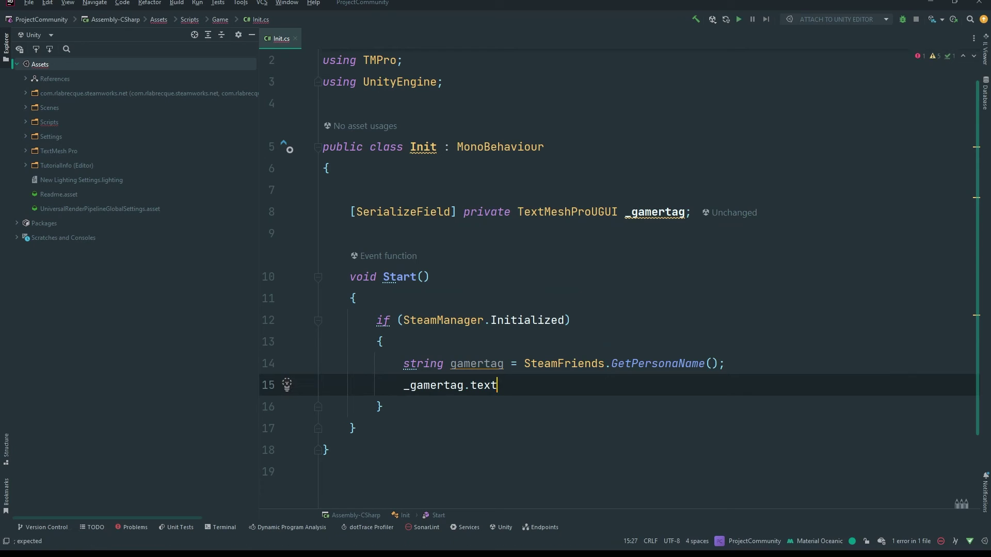
type(" = gamertag'")
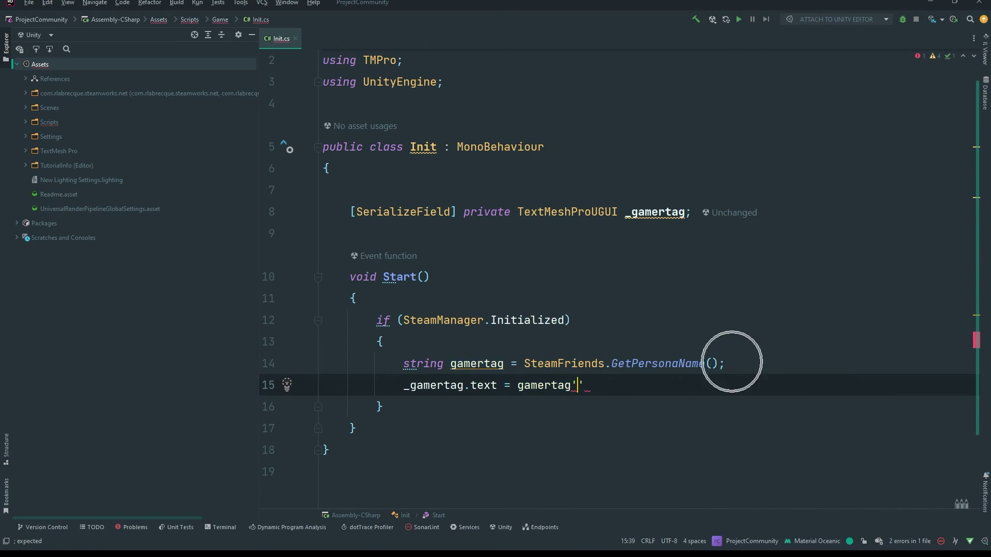
key("BackSpace")
type(";")
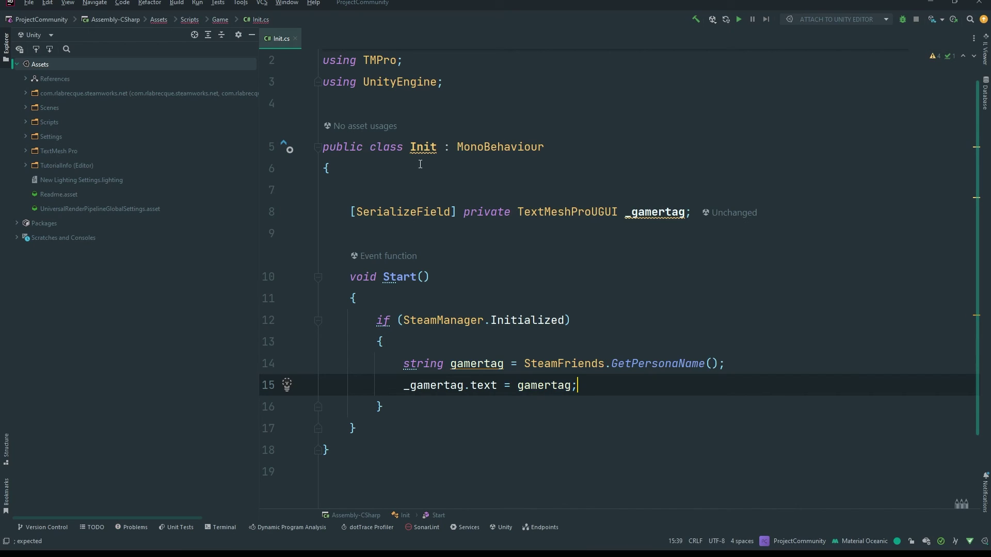
key("alt+Tab")
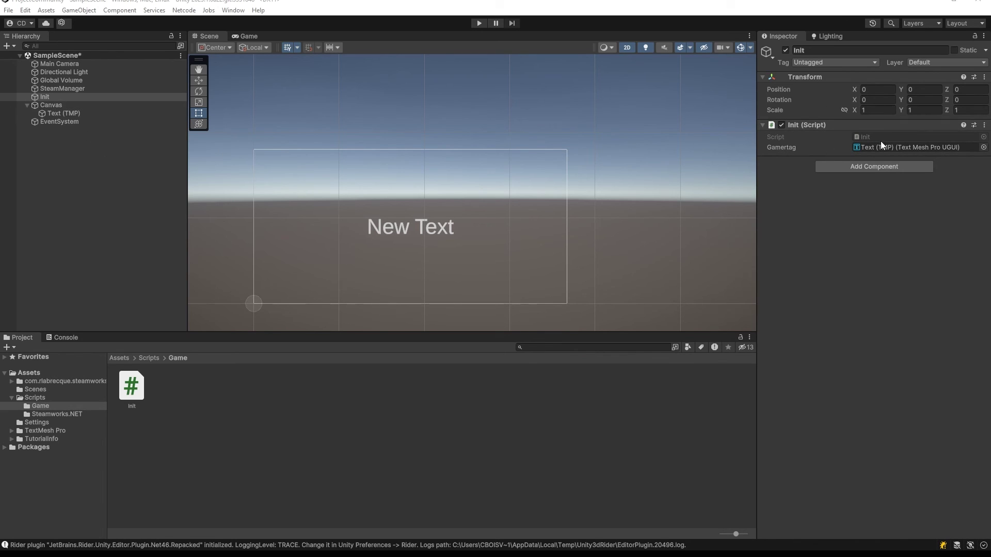
Rename the Text (TMP) object to Gamertag, then select Init to check its reference.
left_click(85, 113)
left_click(846, 49)
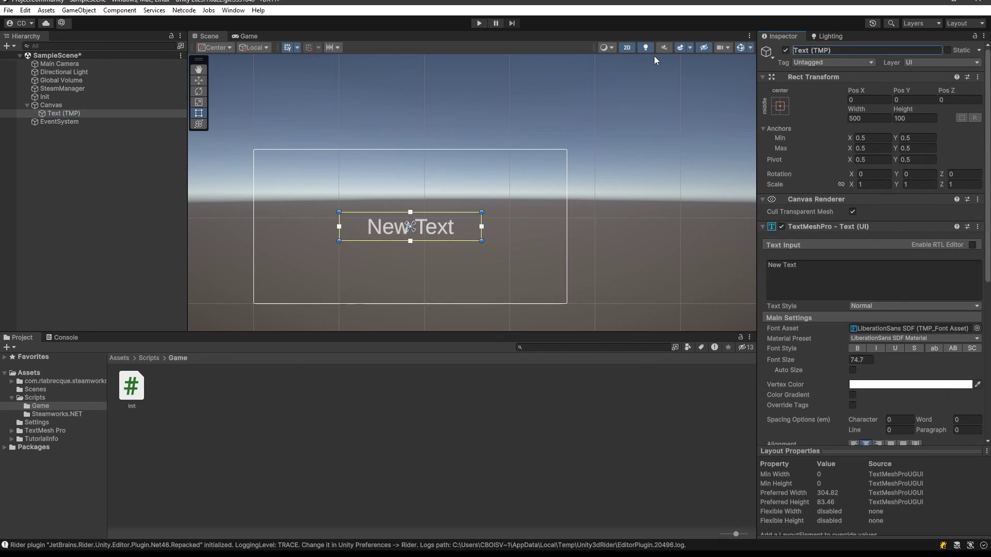
type("Gamerta")
key("ctrl+a")
type("mertag")
key("Return")
left_click(48, 96)
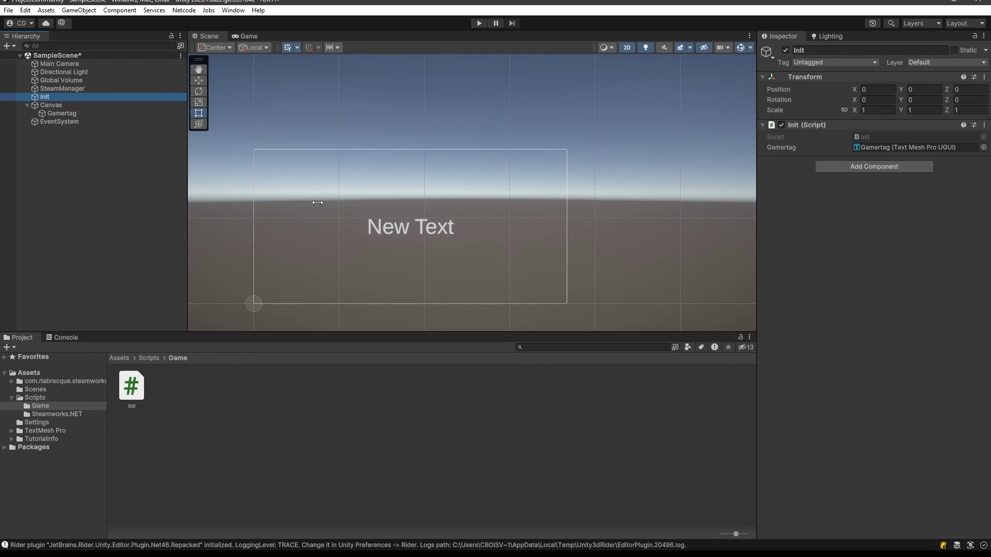
Enter Play mode to test that the text shows the Steam persona name.
left_click(479, 23)
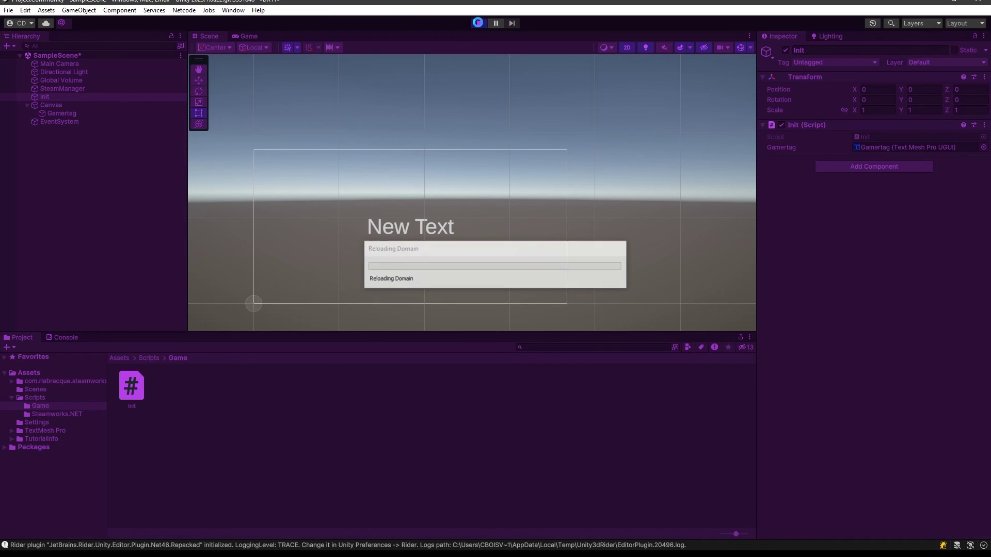